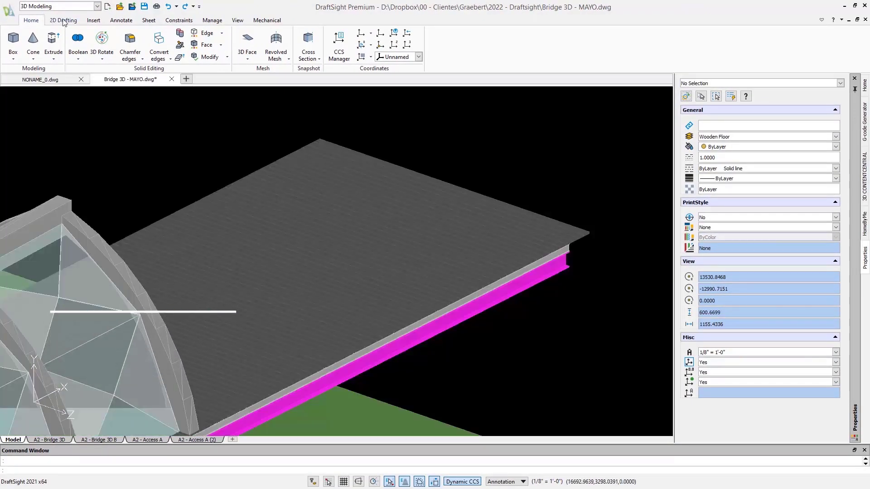
Step: Draw a 200 by 200 rectangle on the deck top, snapped with Nearest, using @-200,-200
{"action": "left_click", "coordinate": [64, 20]}
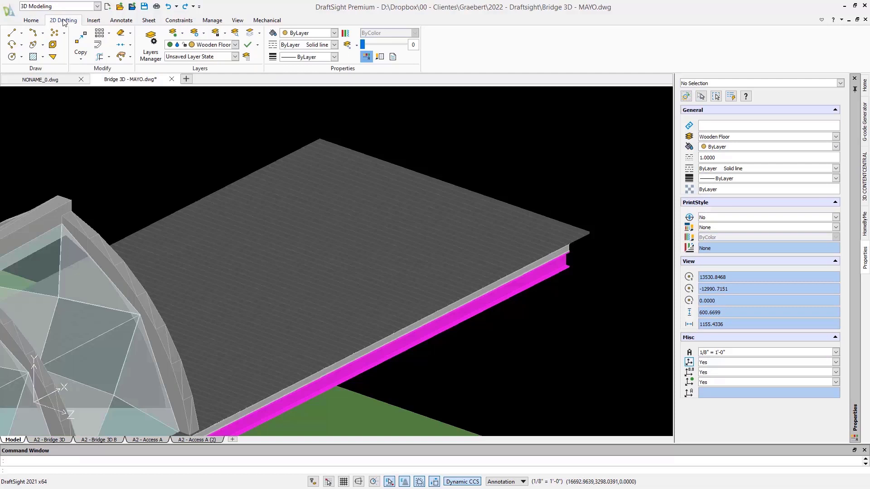
{"action": "left_click", "coordinate": [20, 45]}
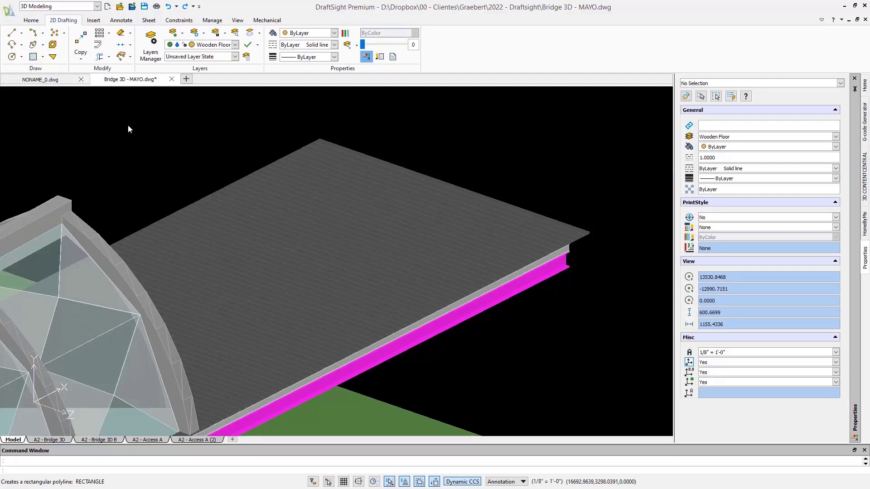
{"action": "right_click", "coordinate": [118, 149], "text": "shift"}
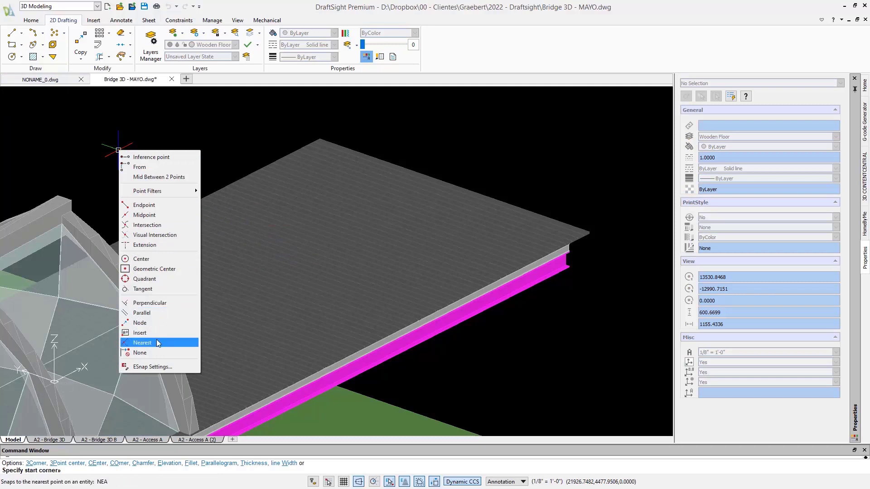
{"action": "left_click", "coordinate": [143, 343]}
{"action": "left_click", "coordinate": [223, 257]}
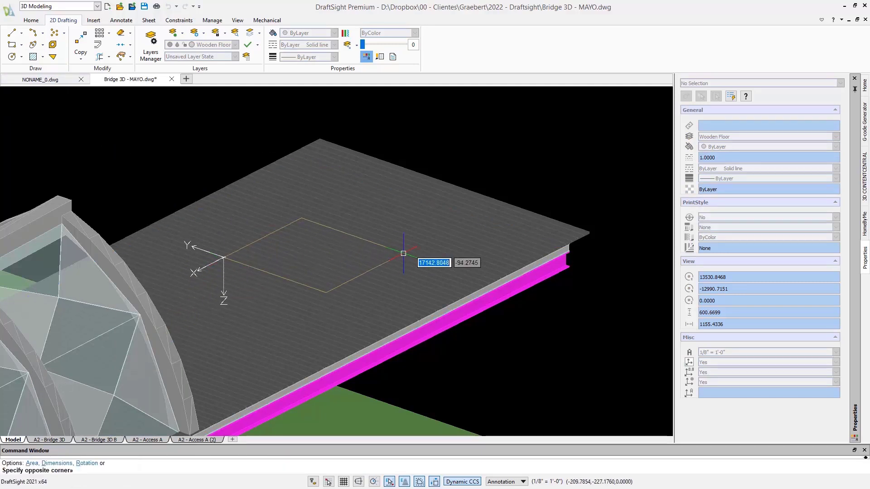
{"action": "type", "text": "@-200,-200"}
{"action": "key", "text": "Return"}
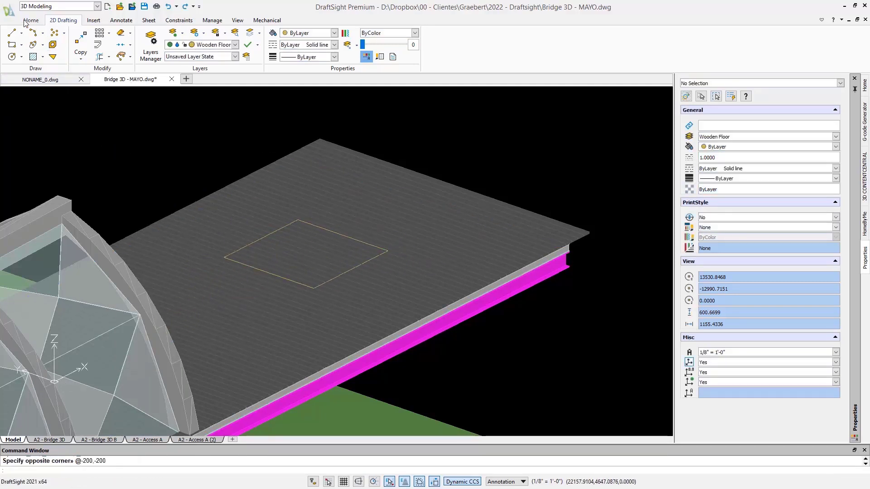
Step: Extrude the new square into a solid box
{"action": "left_click", "coordinate": [31, 20]}
{"action": "left_click", "coordinate": [53, 43]}
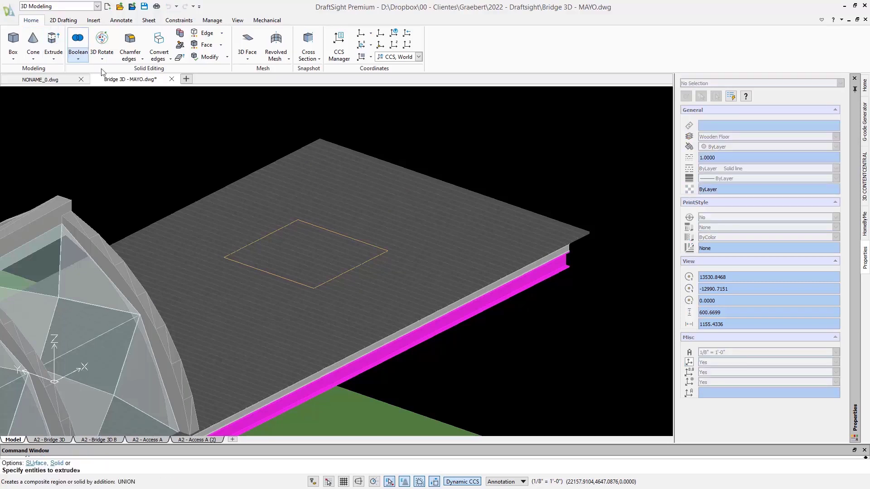
{"action": "left_click", "coordinate": [188, 159]}
{"action": "left_click", "coordinate": [409, 303]}
{"action": "key", "text": "Return"}
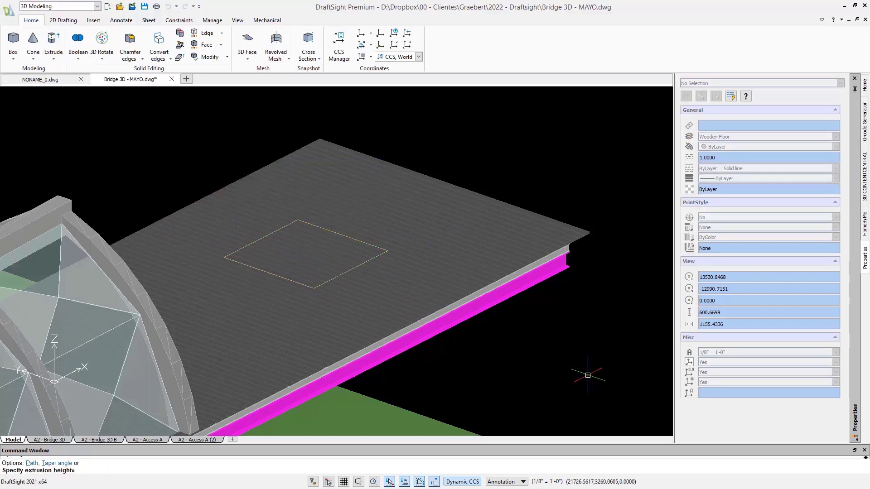
Step: Boolean-subtract the extruded box from the wooden deck slab
{"action": "left_click", "coordinate": [78, 57]}
{"action": "left_click", "coordinate": [93, 80]}
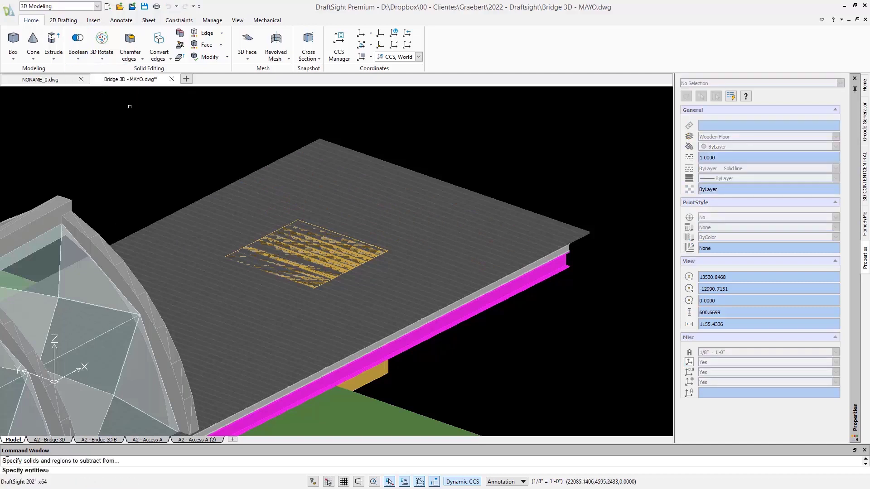
{"action": "left_click", "coordinate": [197, 199]}
{"action": "key", "text": "Return"}
{"action": "left_click", "coordinate": [306, 253]}
Step: Finish the deck cut and pull the I-beam's end face to lengthen the beam
{"action": "key", "text": "Return"}
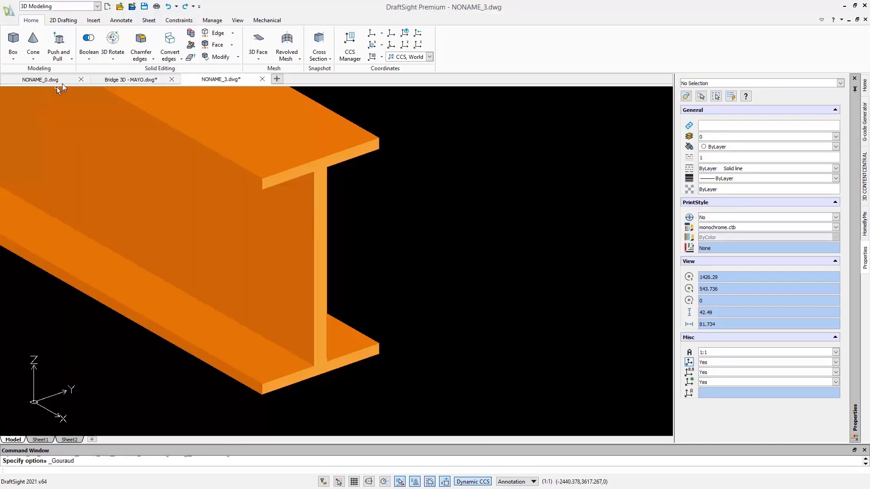
{"action": "left_click", "coordinate": [59, 43]}
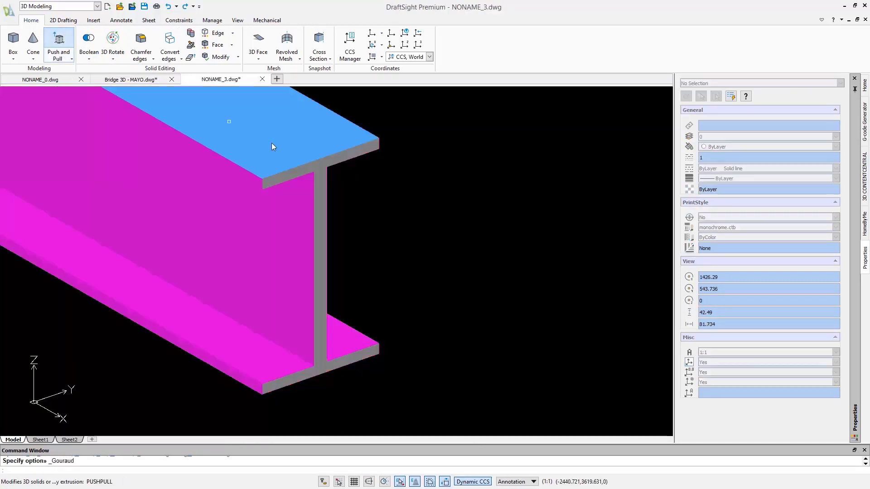
{"action": "left_click", "coordinate": [320, 180]}
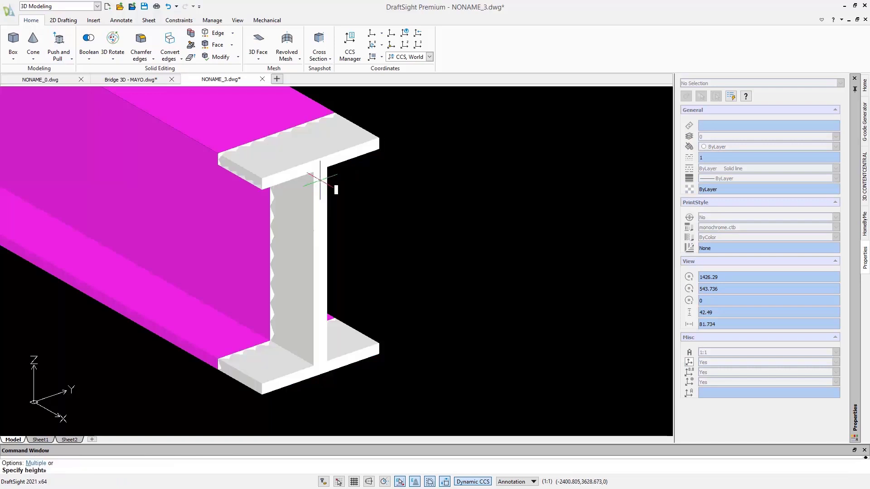
{"action": "left_click", "coordinate": [538, 296]}
{"action": "scroll", "coordinate": [257, 285], "scroll_direction": "down", "scroll_amount": 2}
Step: Draw a rectangle on the beam web and pull it into a box through the beam
{"action": "left_click", "coordinate": [64, 20]}
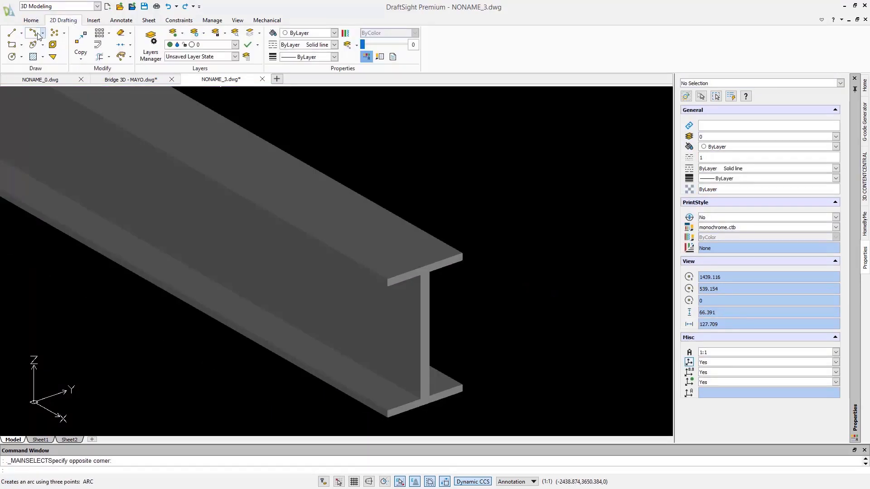
{"action": "left_click", "coordinate": [12, 44]}
{"action": "left_click", "coordinate": [307, 257]}
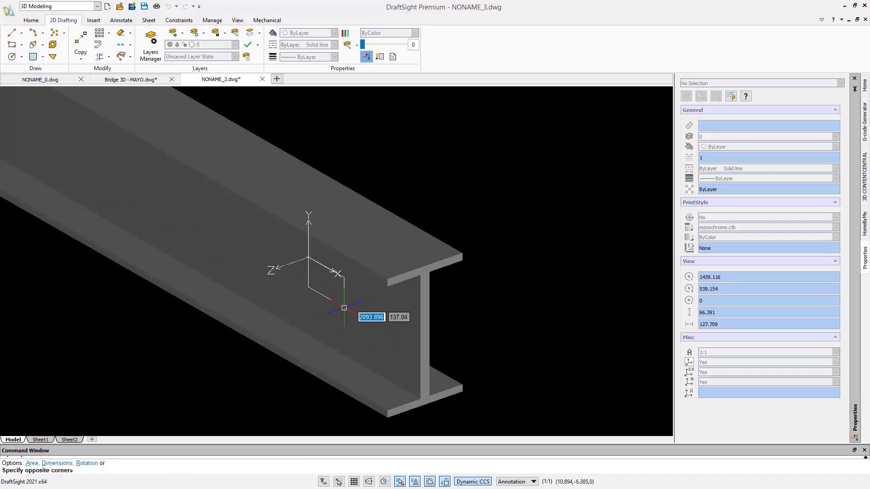
{"action": "left_click", "coordinate": [382, 329]}
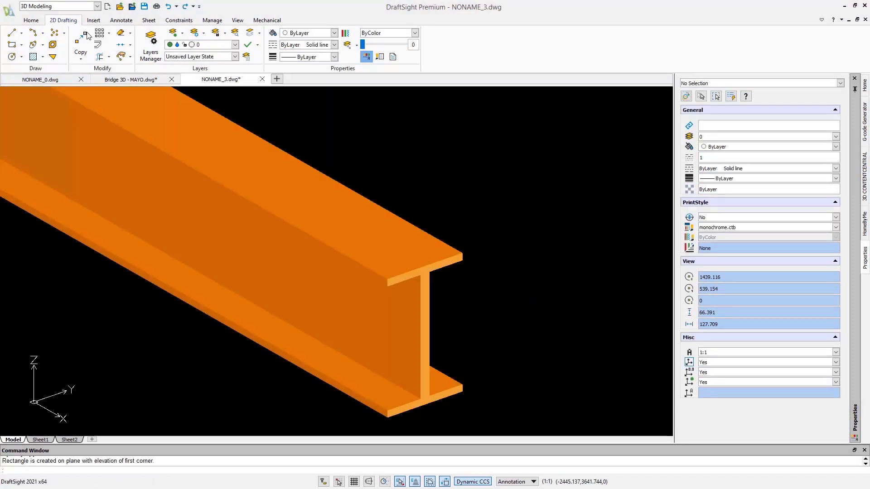
{"action": "left_click", "coordinate": [31, 20]}
{"action": "left_click", "coordinate": [59, 44]}
{"action": "left_click", "coordinate": [380, 308]}
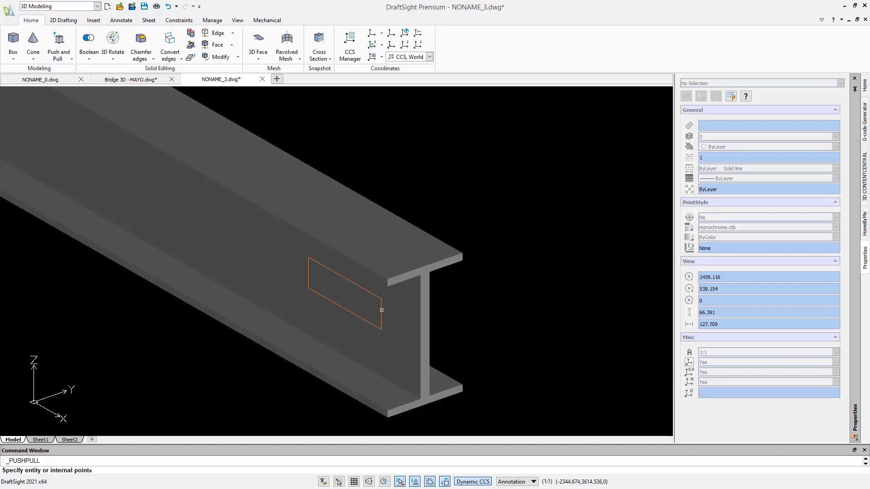
{"action": "left_click", "coordinate": [488, 294]}
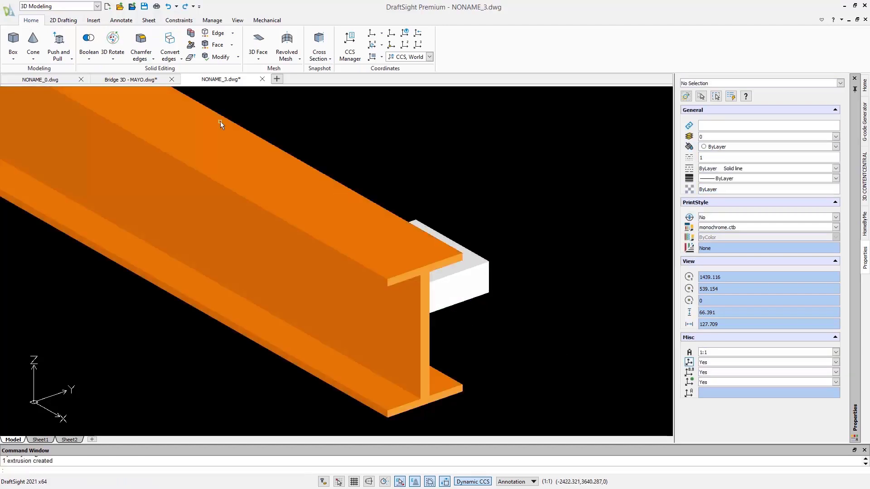
Step: Subtract the box from the I-beam to cut the rectangular hole
{"action": "left_click", "coordinate": [89, 38]}
{"action": "left_click", "coordinate": [254, 149]}
{"action": "key", "text": "Return"}
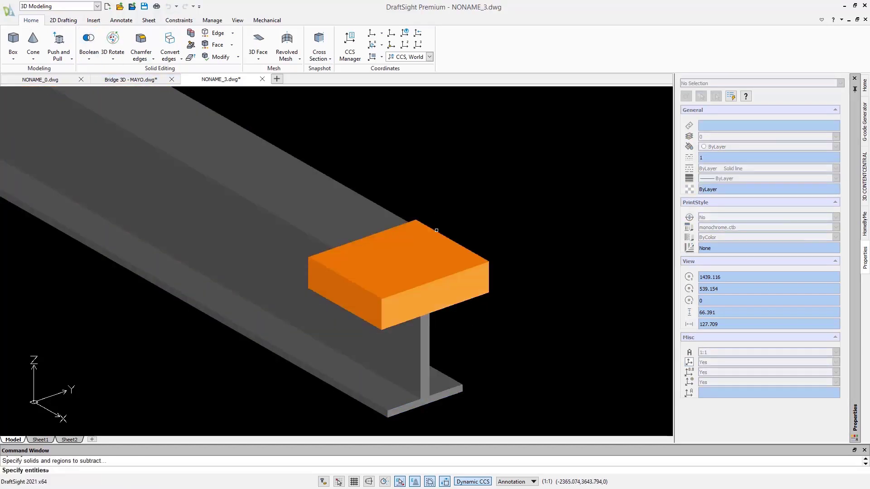
{"action": "left_click", "coordinate": [467, 279]}
{"action": "key", "text": "Return"}
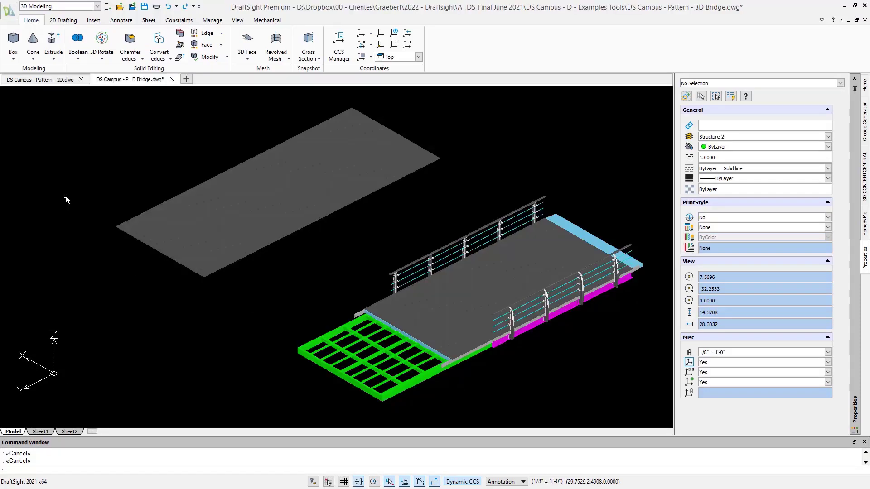
Step: Drag the railing-and-beam pattern's row grip further along the bridge to make 4 rows
{"action": "left_click", "coordinate": [147, 247]}
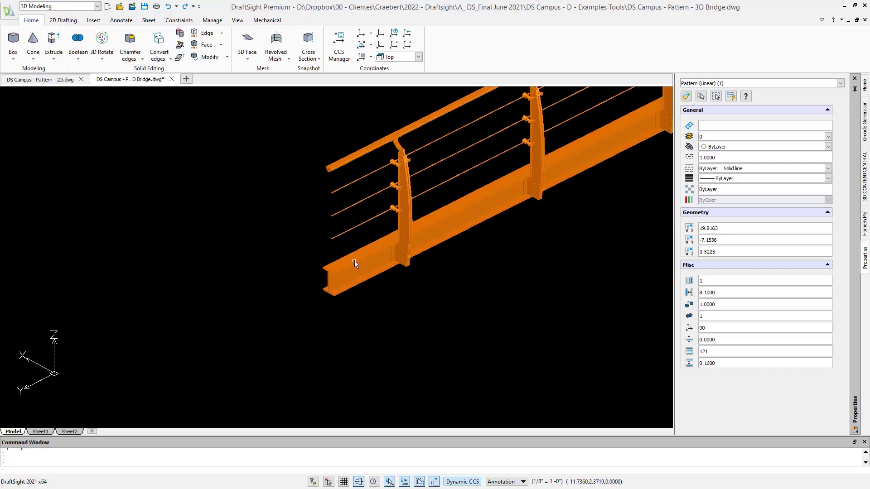
{"action": "left_click", "coordinate": [354, 261]}
{"action": "left_click", "coordinate": [401, 203]}
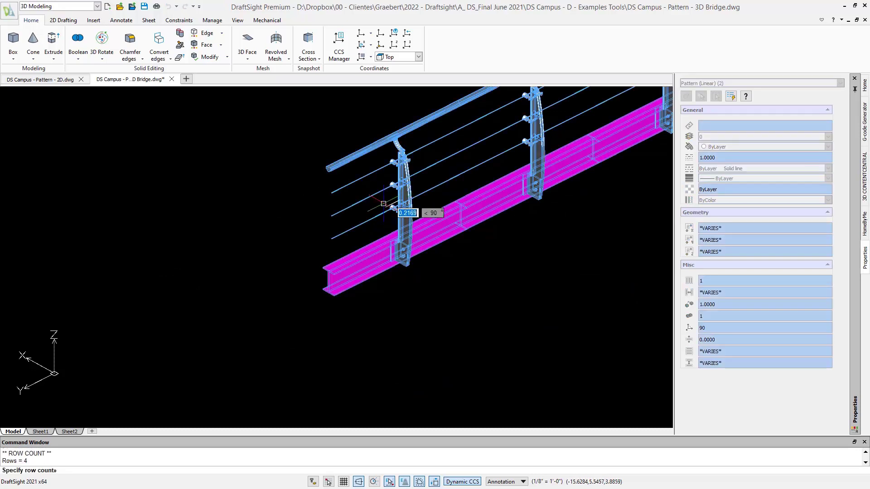
{"action": "scroll", "coordinate": [254, 245], "scroll_direction": "down", "scroll_amount": 7}
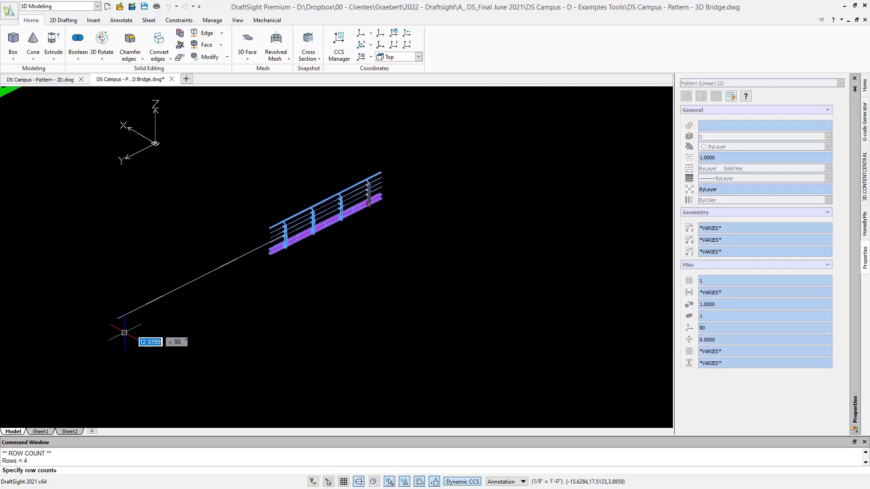
{"action": "left_click", "coordinate": [122, 346]}
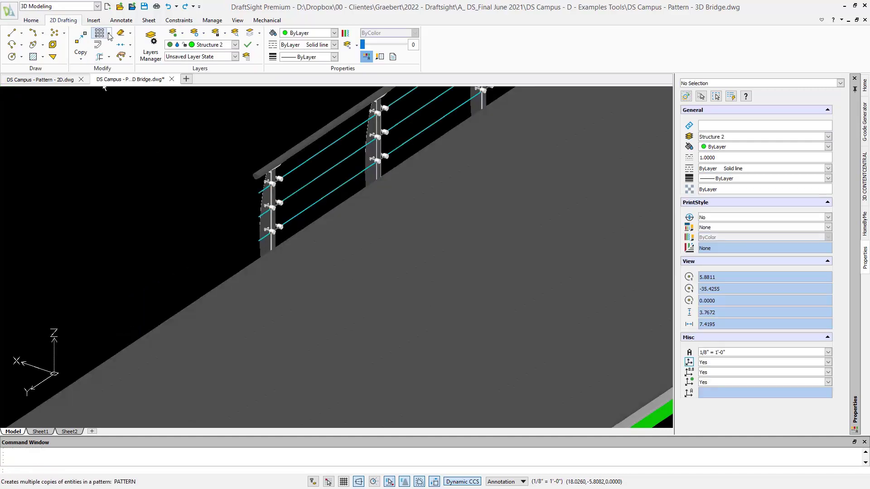
Step: Pattern the railing post linearly with 4 vertical copies, 1 horizontal, and vertical spacing 1
{"action": "left_click", "coordinate": [120, 53]}
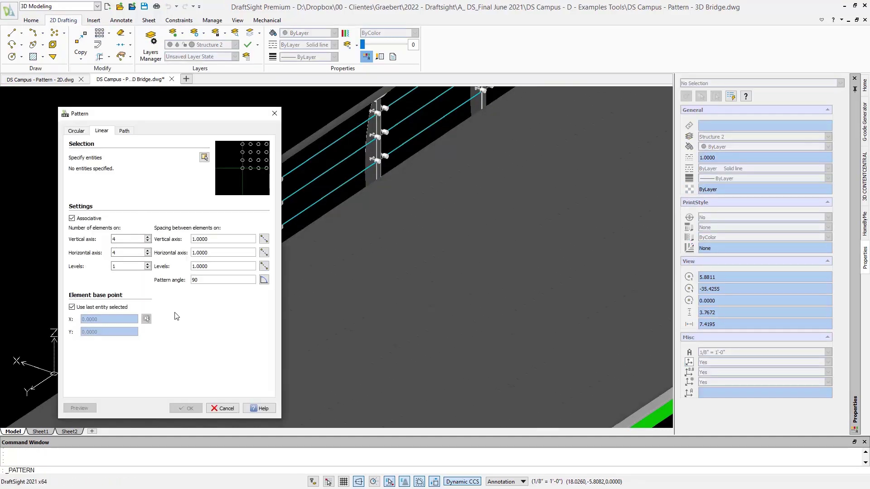
{"action": "left_click", "coordinate": [205, 157]}
{"action": "left_click", "coordinate": [227, 145]}
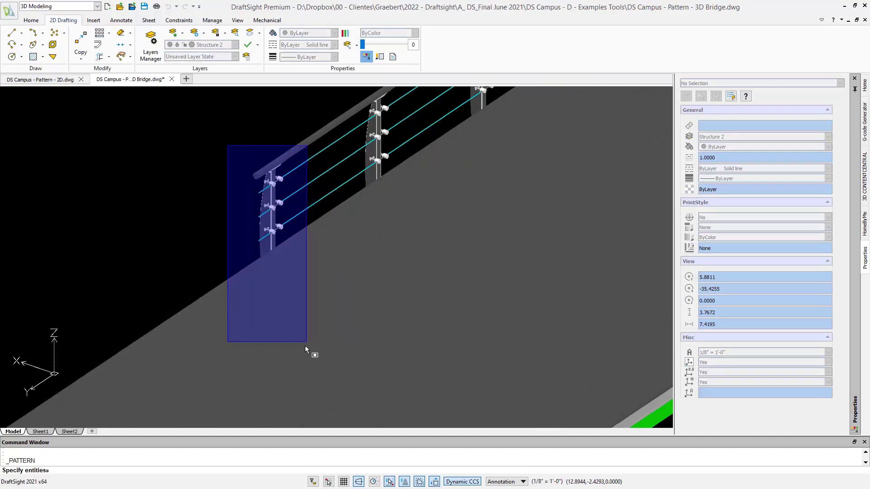
{"action": "left_click", "coordinate": [307, 371]}
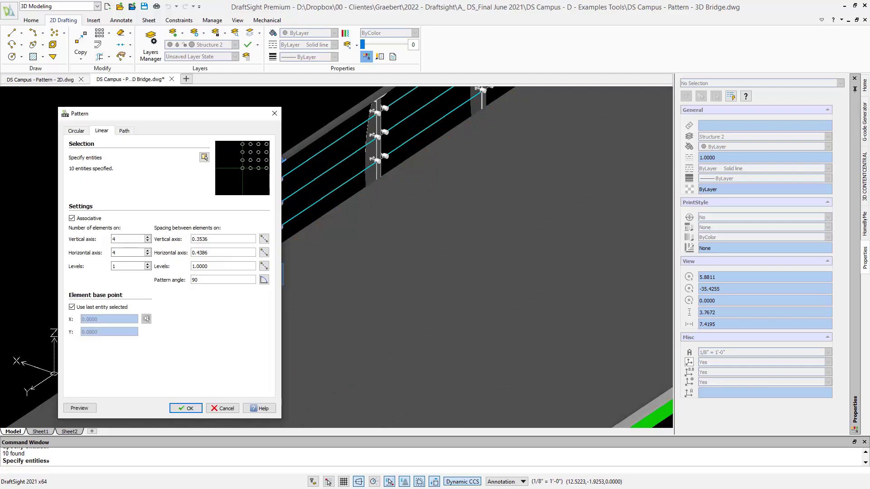
{"action": "left_click", "coordinate": [86, 404]}
{"action": "left_click", "coordinate": [131, 214]}
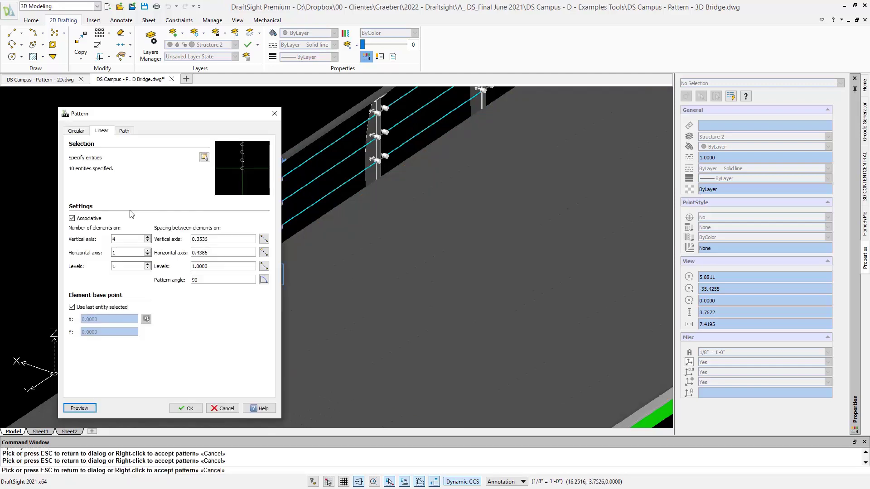
{"action": "left_click_drag", "start_coordinate": [233, 240], "coordinate": [162, 237]}
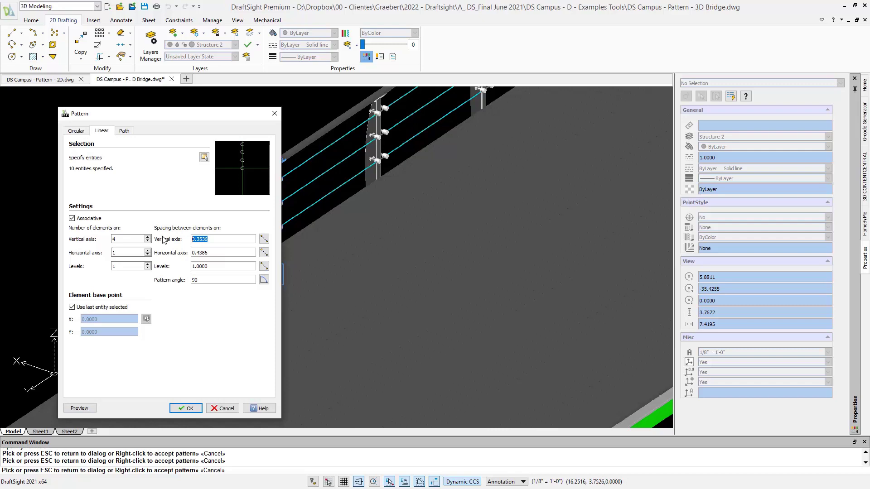
{"action": "type", "text": "1.5"}
{"action": "left_click", "coordinate": [191, 409]}
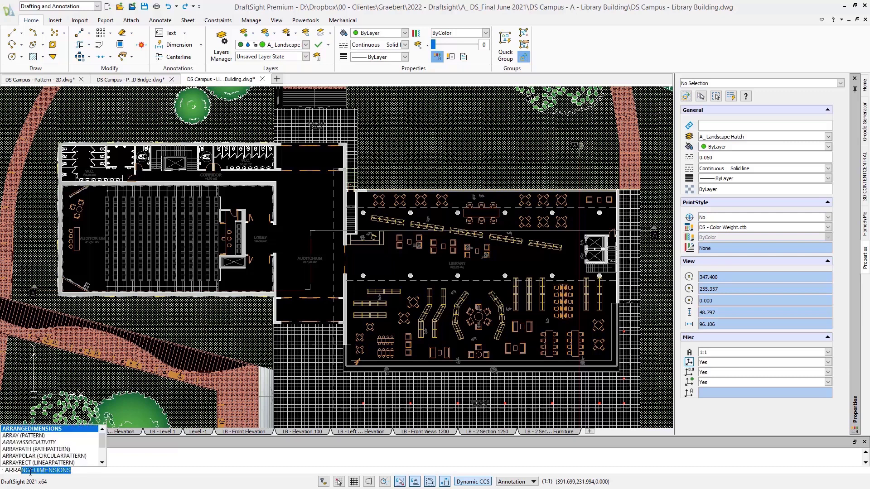
Step: Review the Circular and Path tab settings in the Pattern dialog
{"action": "left_click", "coordinate": [51, 437]}
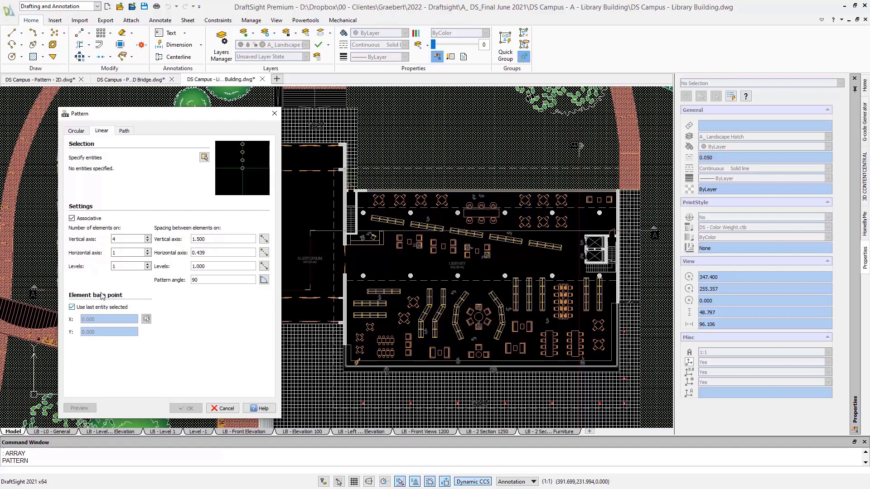
{"action": "left_click", "coordinate": [76, 131]}
{"action": "left_click", "coordinate": [125, 131]}
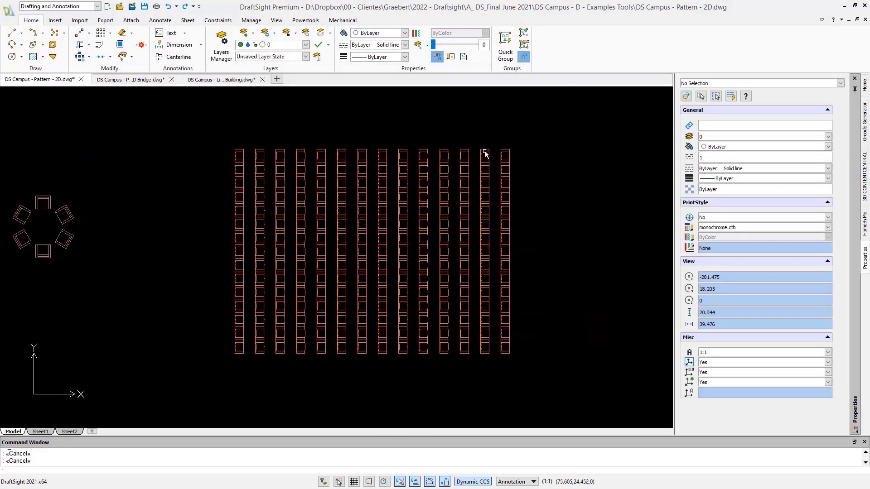
Step: Resize the linear chair pattern with its grips to 4 rows and set Columns to 8
{"action": "left_click", "coordinate": [486, 151]}
{"action": "left_click", "coordinate": [505, 154]}
{"action": "left_click", "coordinate": [513, 123]}
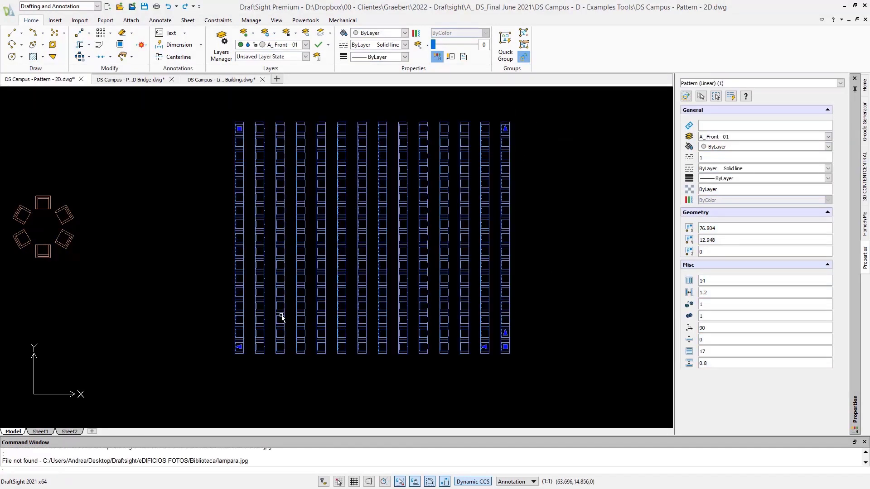
{"action": "left_click", "coordinate": [238, 347]}
{"action": "left_click", "coordinate": [192, 349]}
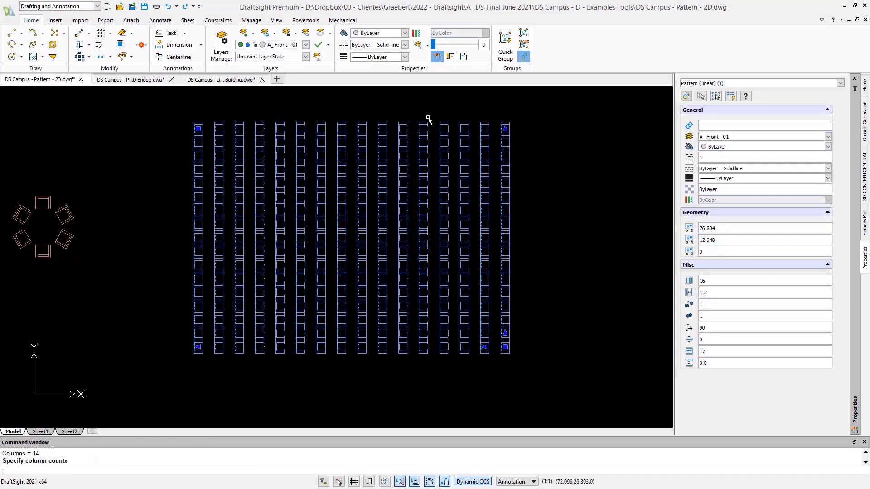
{"action": "left_click", "coordinate": [502, 126]}
{"action": "left_click", "coordinate": [524, 297]}
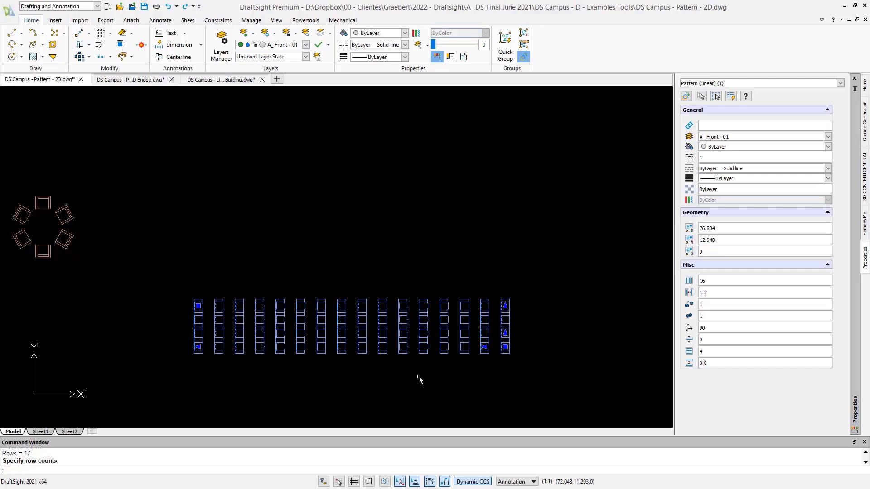
{"action": "left_click", "coordinate": [199, 356]}
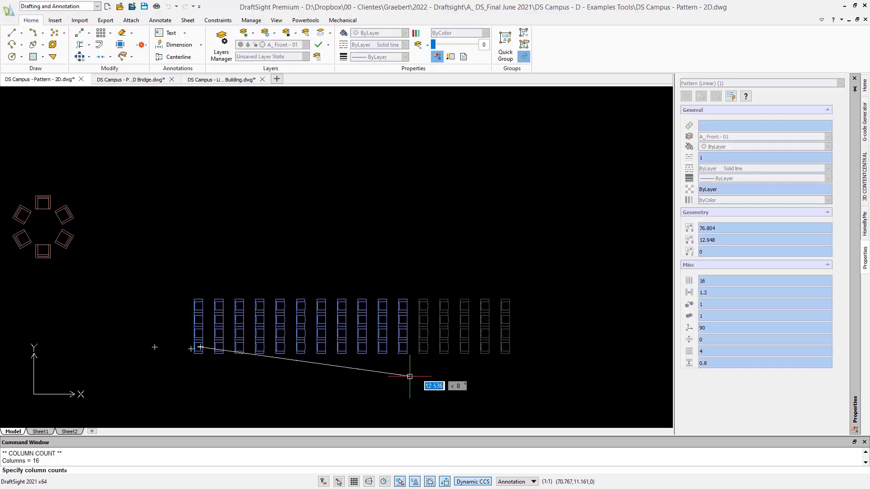
{"action": "left_click", "coordinate": [440, 375]}
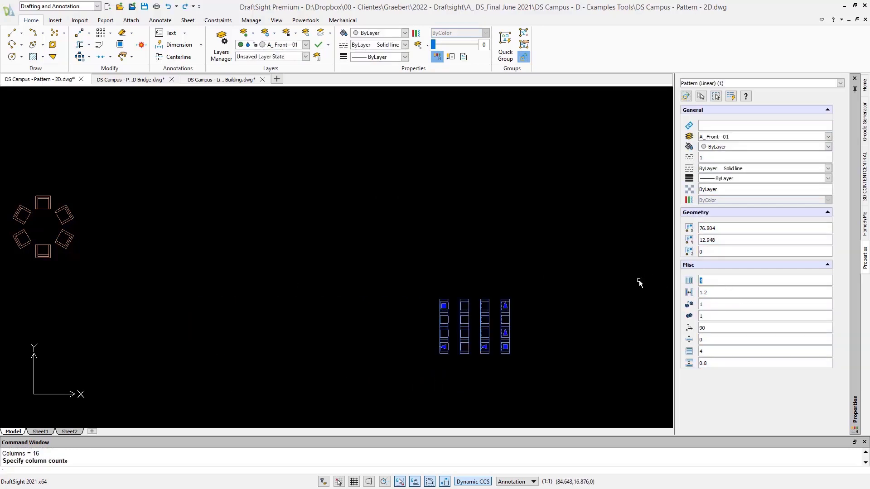
{"action": "key", "text": "Tab"}
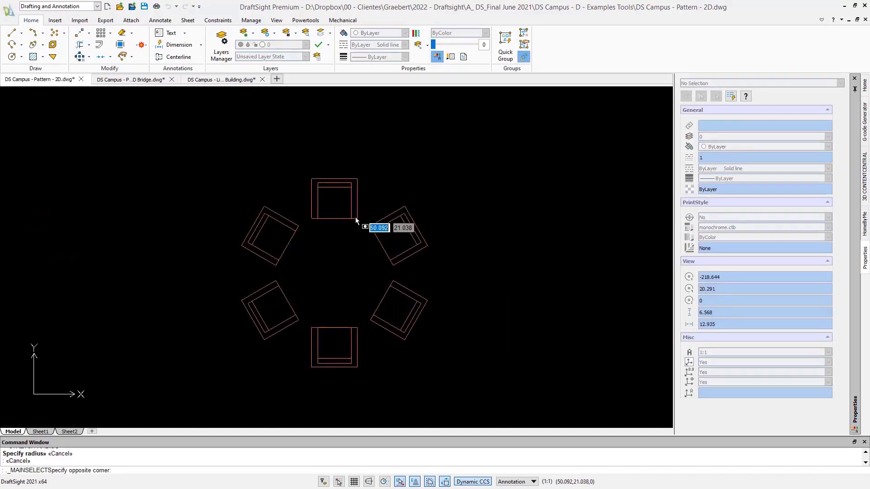
Step: Enlarge the circular chair pattern's radius and set its count to 10 chairs
{"action": "left_click", "coordinate": [355, 230]}
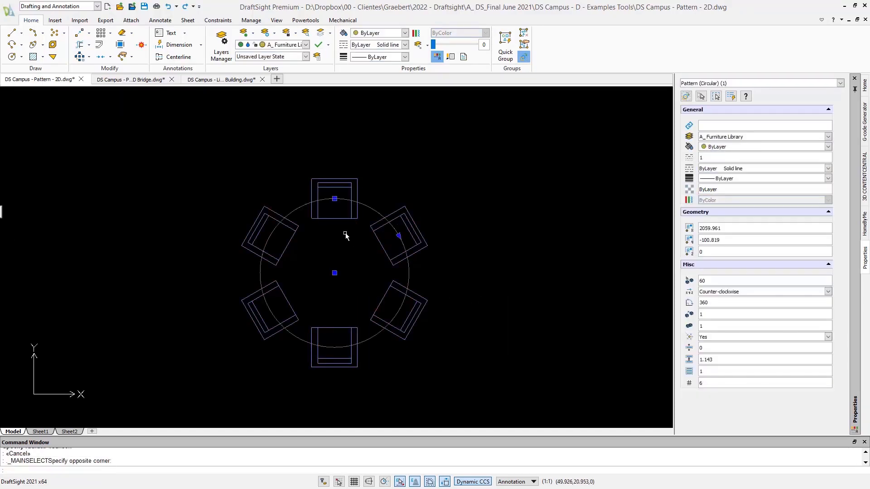
{"action": "left_click", "coordinate": [334, 199]}
{"action": "left_click", "coordinate": [349, 144]}
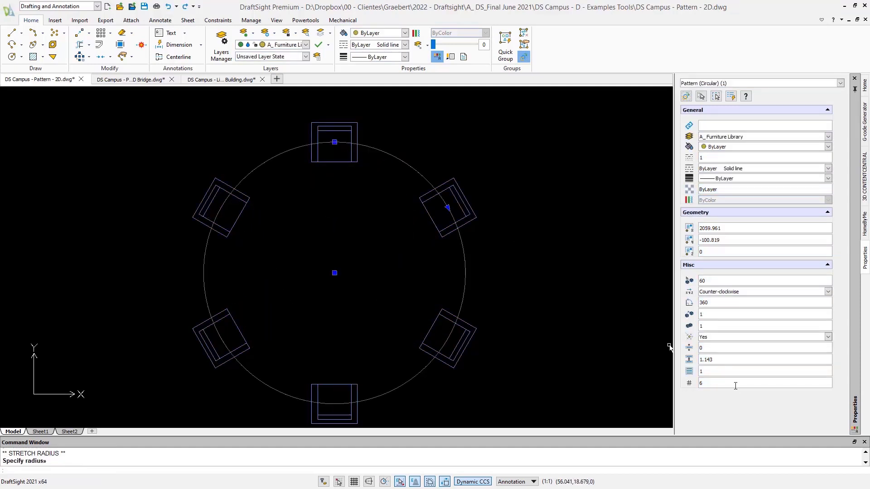
{"action": "type", "text": "10"}
{"action": "key", "text": "Return"}
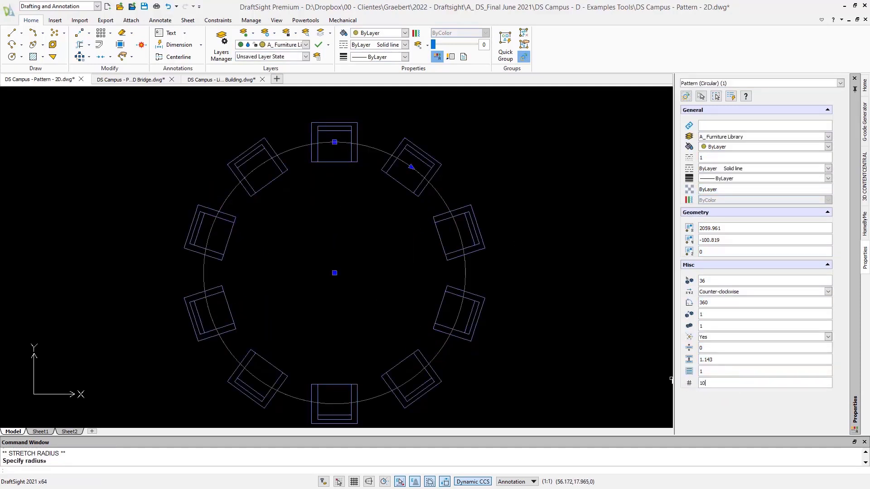
{"action": "key", "text": "Escape"}
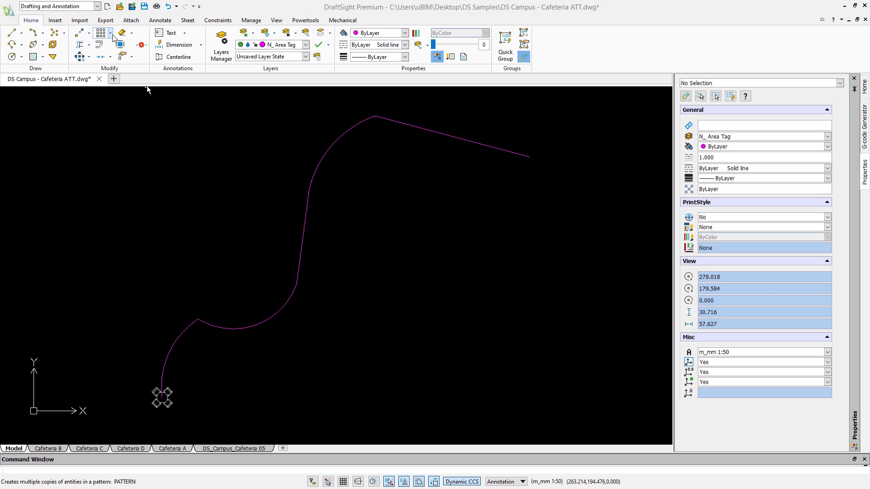
Step: Start a path pattern and select the chair-table block as the entity to repeat
{"action": "left_click", "coordinate": [110, 33]}
{"action": "left_click", "coordinate": [132, 47]}
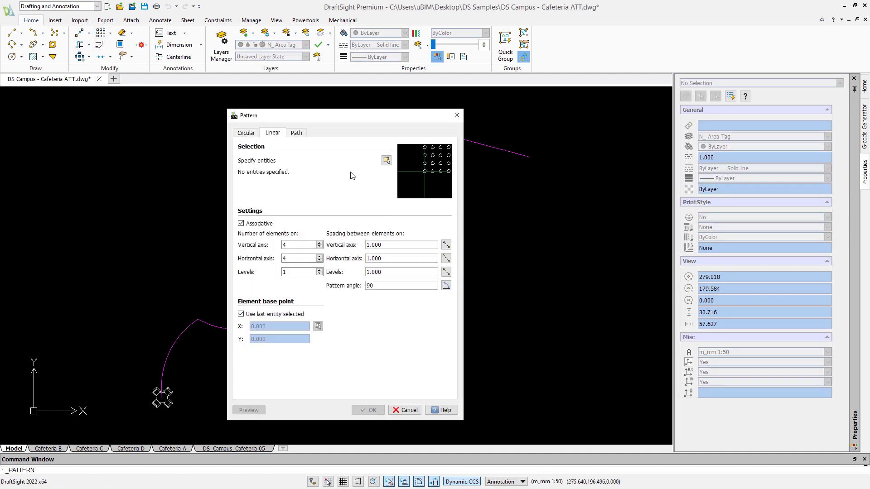
{"action": "left_click", "coordinate": [296, 133]}
{"action": "left_click", "coordinate": [386, 161]}
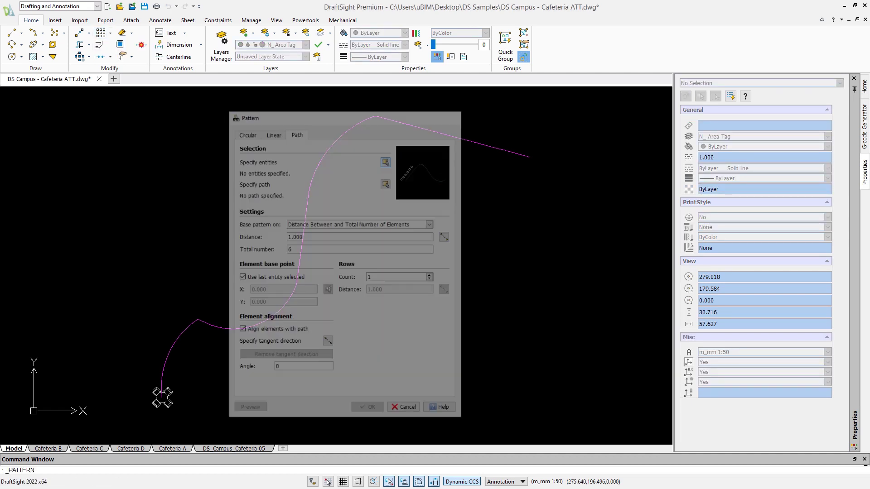
{"action": "left_click", "coordinate": [172, 392]}
{"action": "key", "text": "Return"}
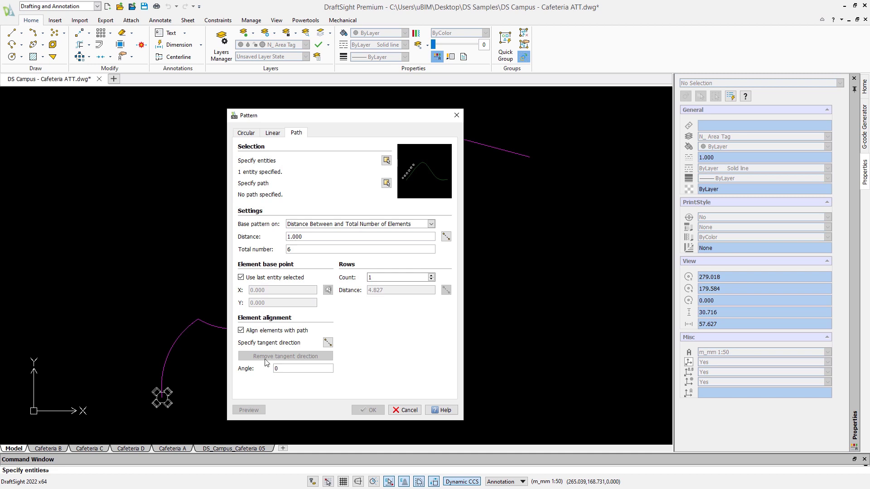
Step: Use the magenta curve as the path and set the total number to 25
{"action": "left_click", "coordinate": [386, 183]}
{"action": "left_click", "coordinate": [299, 286]}
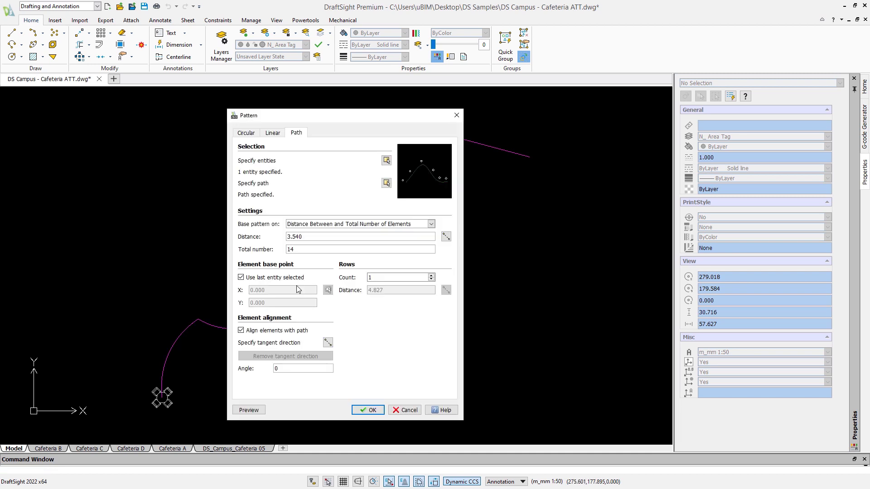
{"action": "left_click", "coordinate": [249, 410]}
{"action": "key", "text": "Escape"}
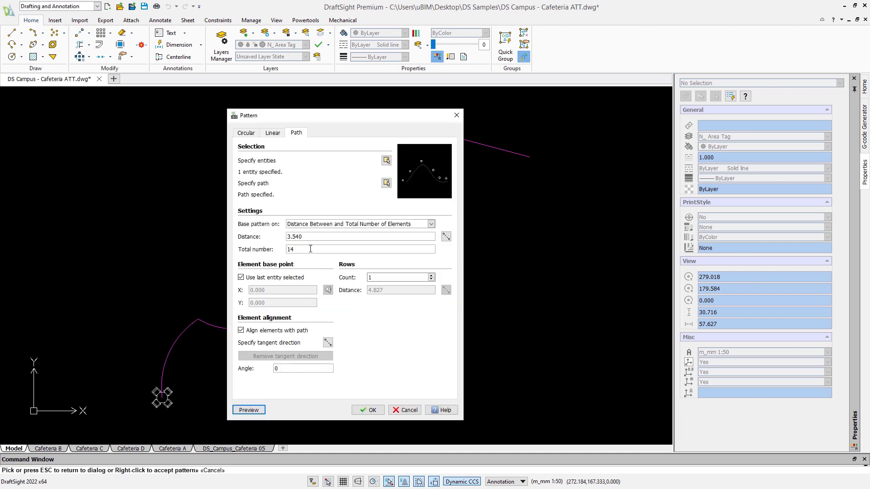
{"action": "left_click_drag", "start_coordinate": [294, 250], "coordinate": [274, 251]}
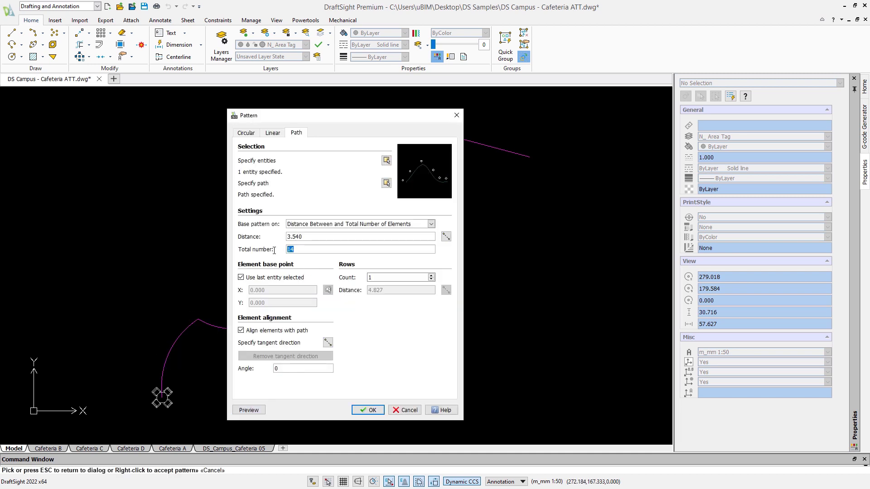
{"action": "left_click", "coordinate": [366, 410]}
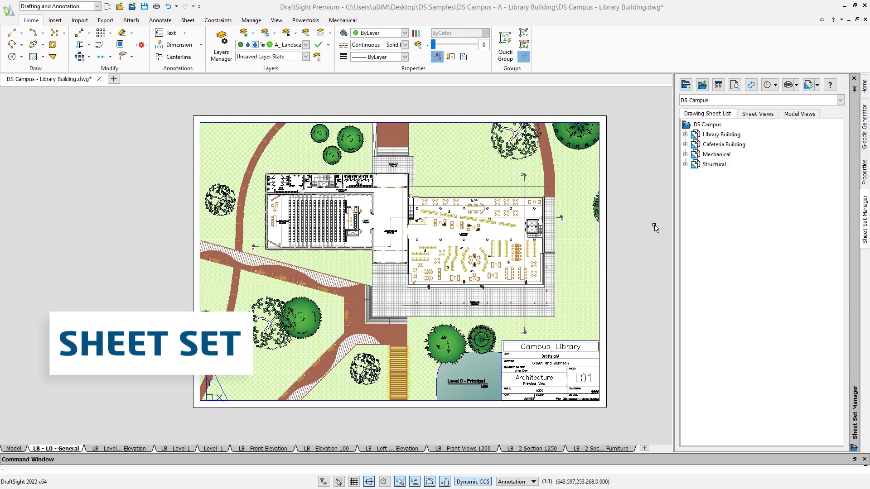
Step: Move sheet L10 - LB - Elevation 100 into the Library Building subset
{"action": "left_click", "coordinate": [685, 134]}
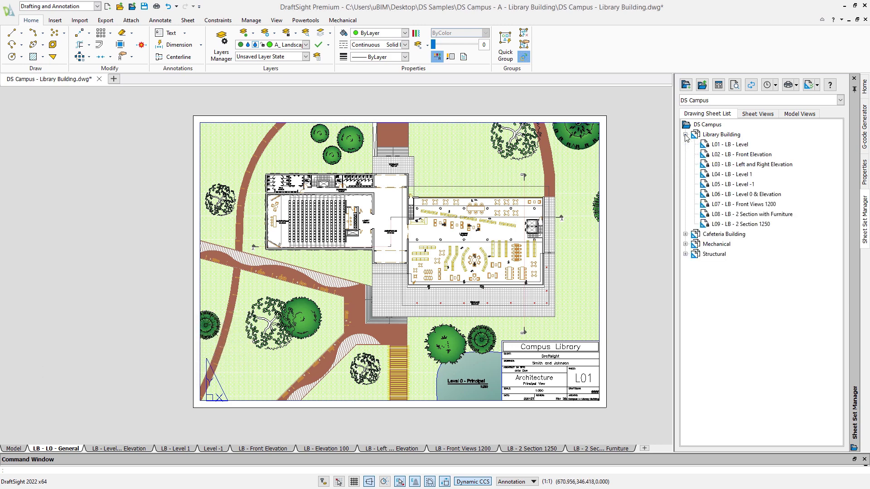
{"action": "left_click", "coordinate": [685, 235]}
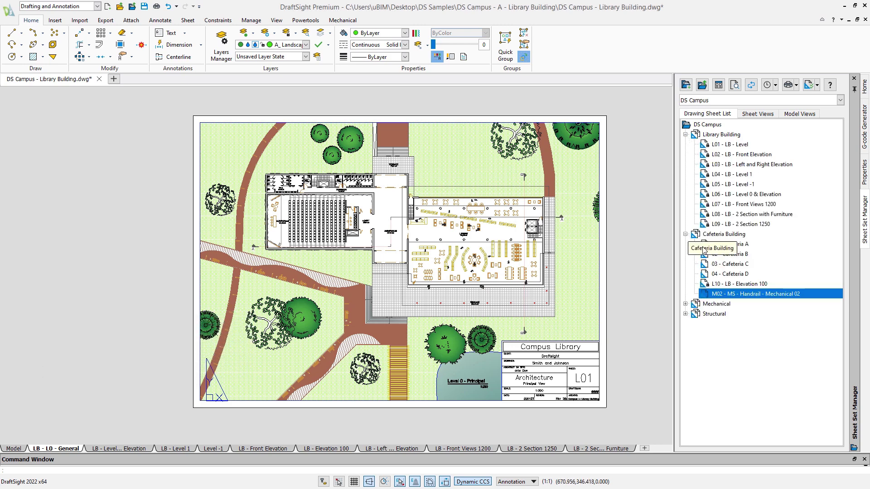
{"action": "left_click", "coordinate": [721, 285]}
{"action": "left_click_drag", "start_coordinate": [721, 285], "coordinate": [736, 231]}
Step: Move sheet M02 into the Mechanical subset, then open sheets L04 and L08
{"action": "left_click", "coordinate": [685, 305]}
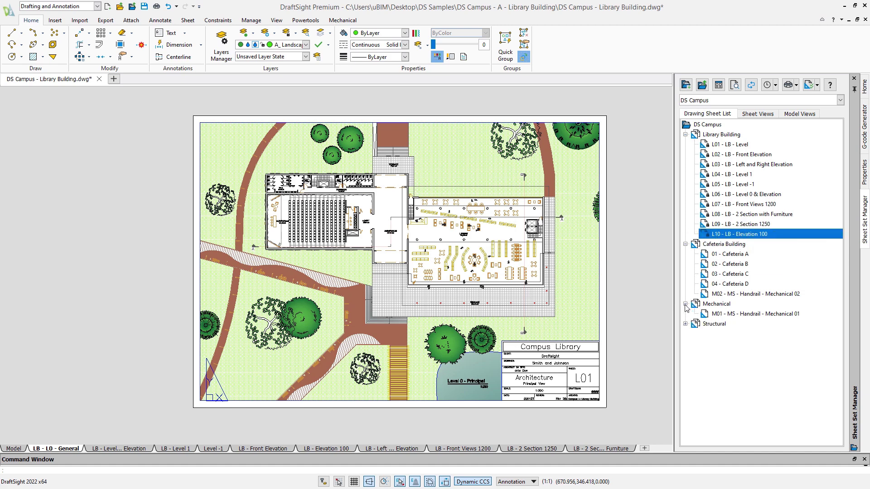
{"action": "left_click", "coordinate": [716, 297]}
{"action": "left_click_drag", "start_coordinate": [715, 297], "coordinate": [721, 321]}
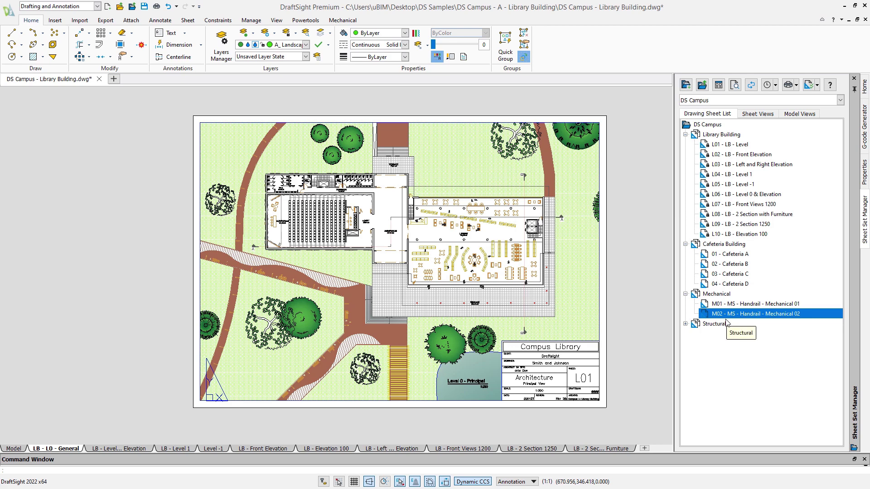
{"action": "double_click", "coordinate": [736, 176]}
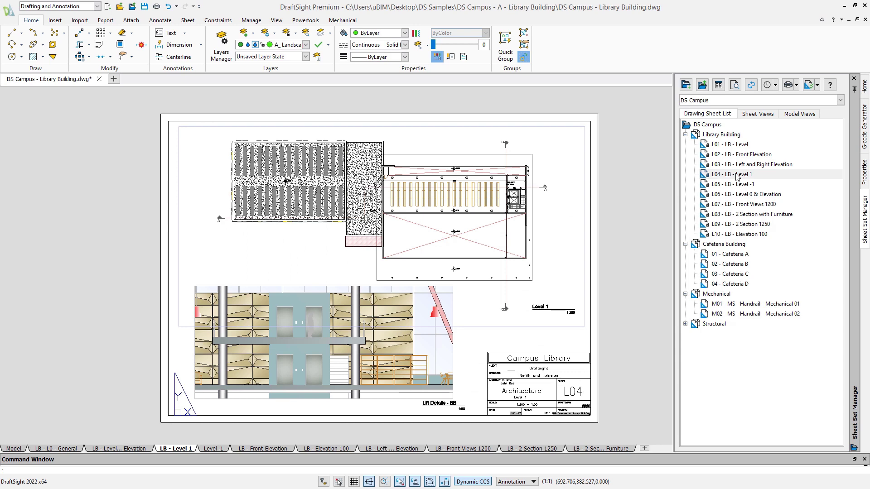
{"action": "double_click", "coordinate": [735, 215]}
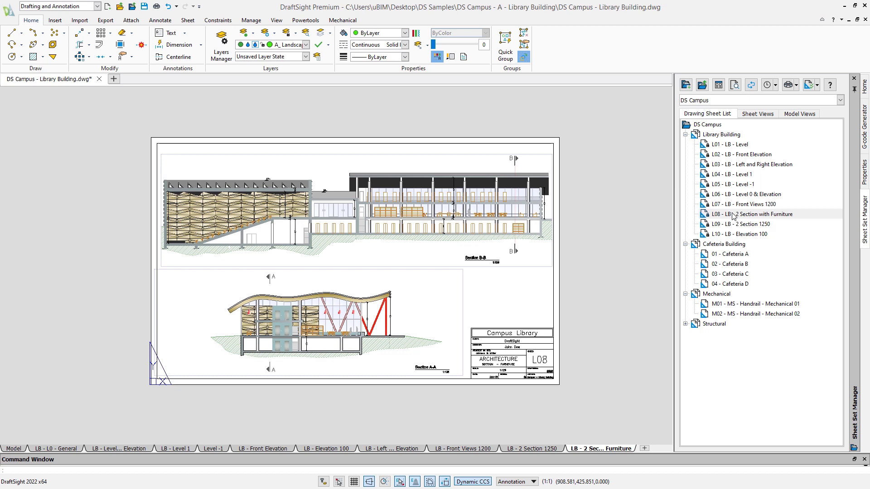
Step: Cancel the Open Sheet Set dialog and publish the DS Campus sheet set to PDF
{"action": "left_click", "coordinate": [131, 8]}
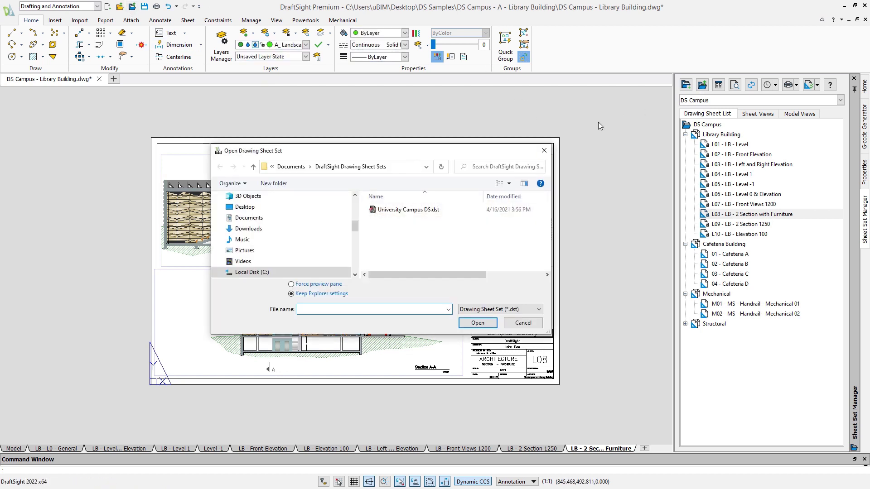
{"action": "left_click", "coordinate": [544, 150]}
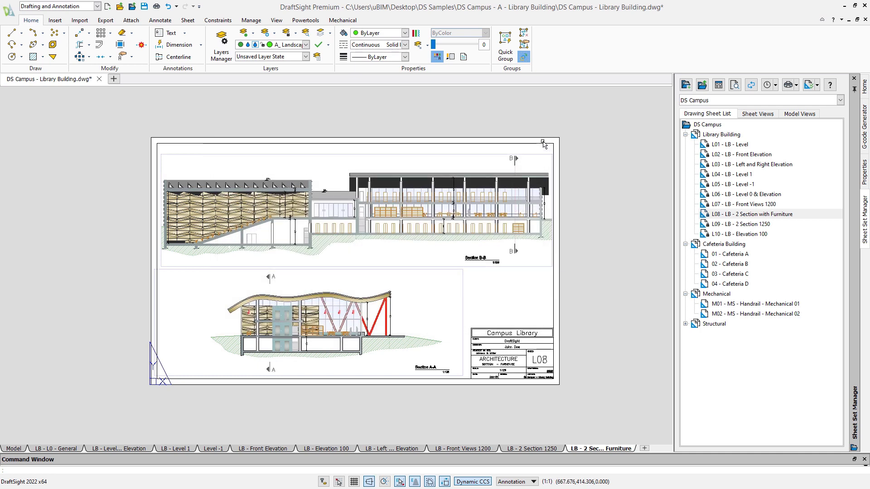
{"action": "right_click", "coordinate": [710, 125]}
{"action": "mouse_move", "coordinate": [750, 218]}
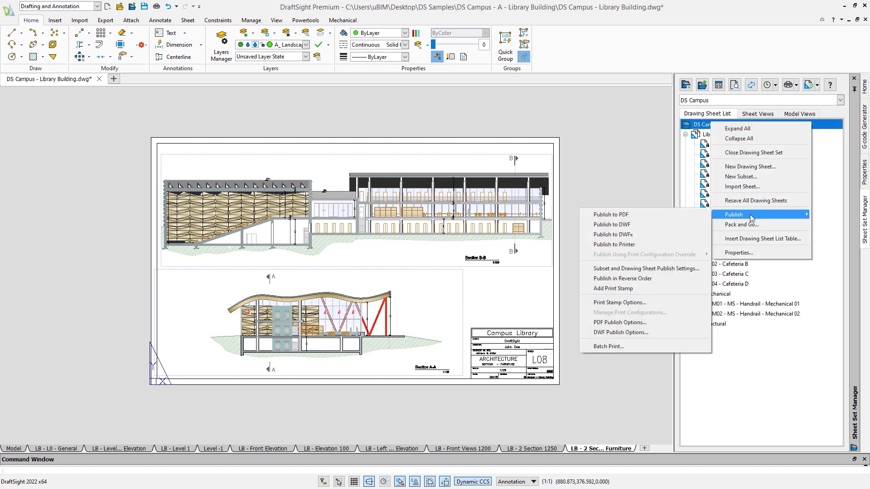
{"action": "left_click", "coordinate": [671, 214]}
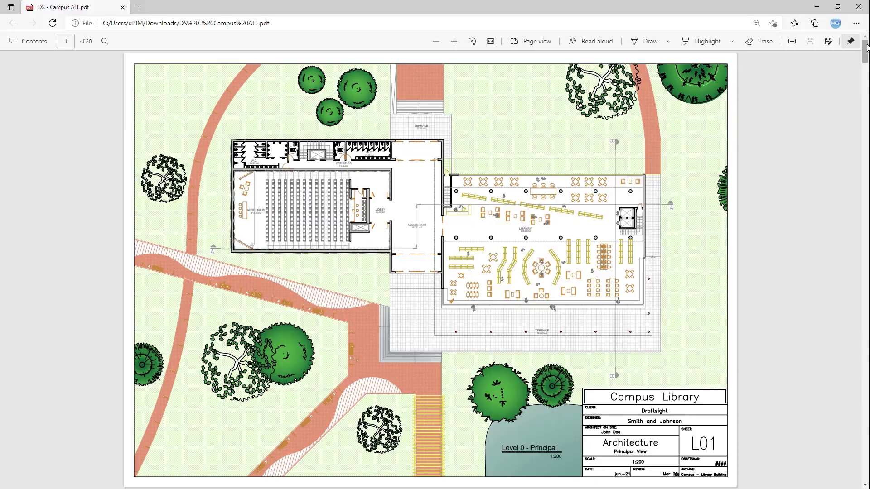
Step: Scroll through DS - Campus ALL.pdf from the cafeteria plan to the bridge sheet
{"action": "scroll", "coordinate": [864, 62], "scroll_direction": "down", "scroll_amount": 6}
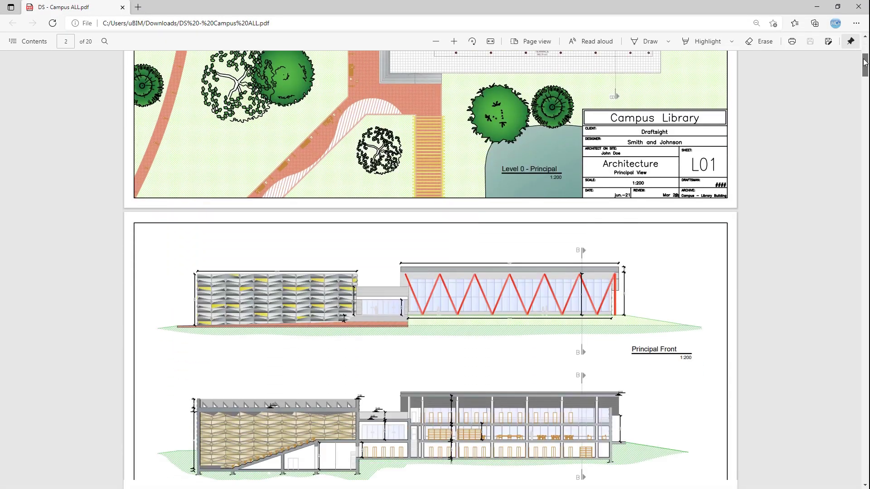
{"action": "left_click_drag", "start_coordinate": [864, 62], "coordinate": [836, 226]}
{"action": "scroll", "coordinate": [835, 238], "scroll_direction": "down", "scroll_amount": 15}
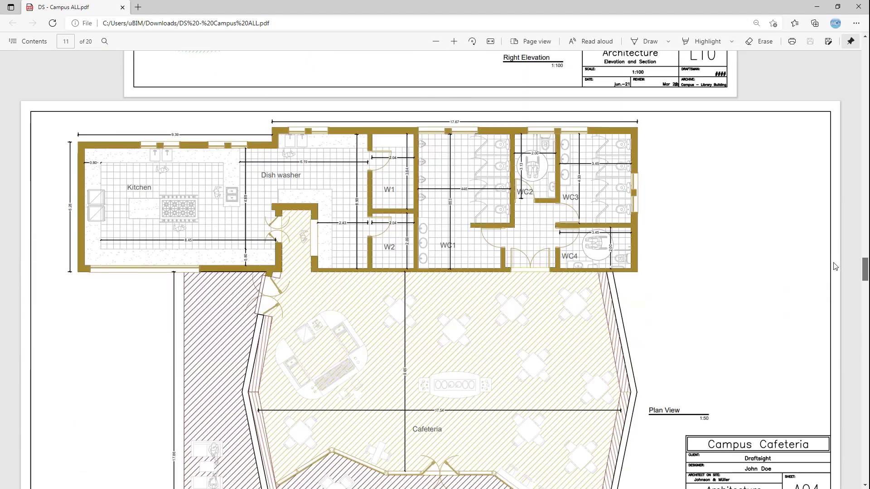
{"action": "scroll", "coordinate": [829, 298], "scroll_direction": "down", "scroll_amount": 15}
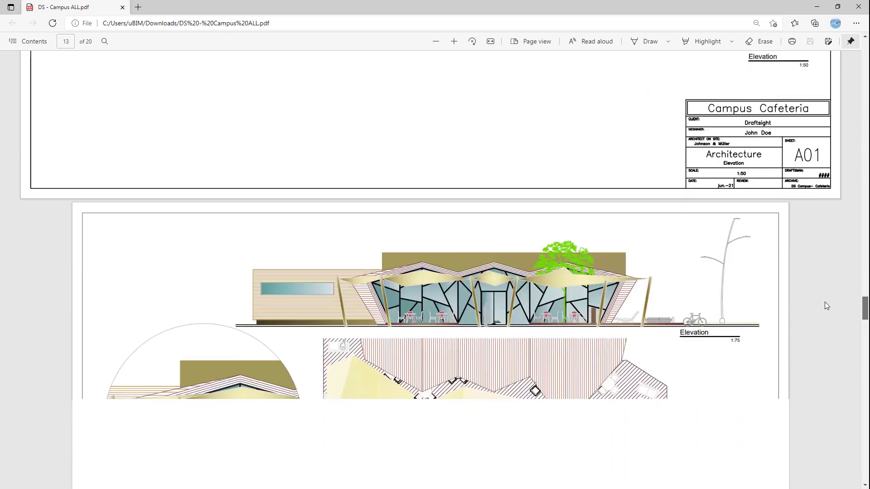
{"action": "scroll", "coordinate": [819, 336], "scroll_direction": "down", "scroll_amount": 15}
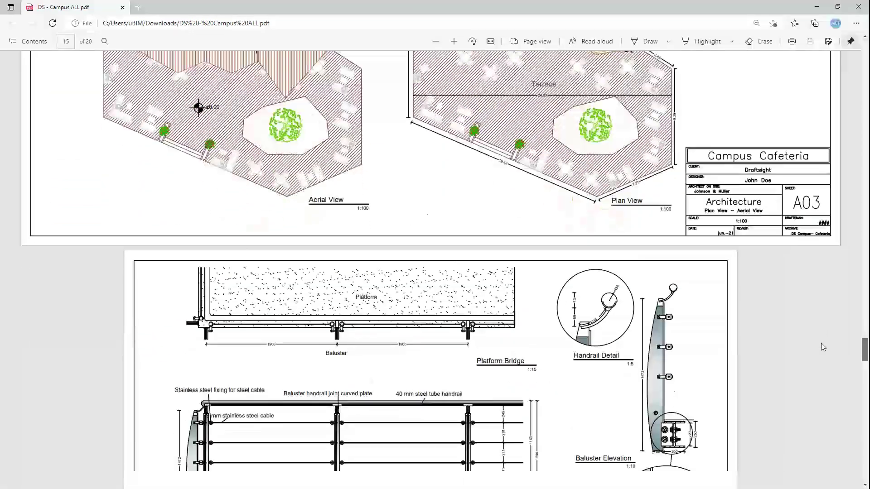
{"action": "scroll", "coordinate": [819, 356], "scroll_direction": "down", "scroll_amount": 15}
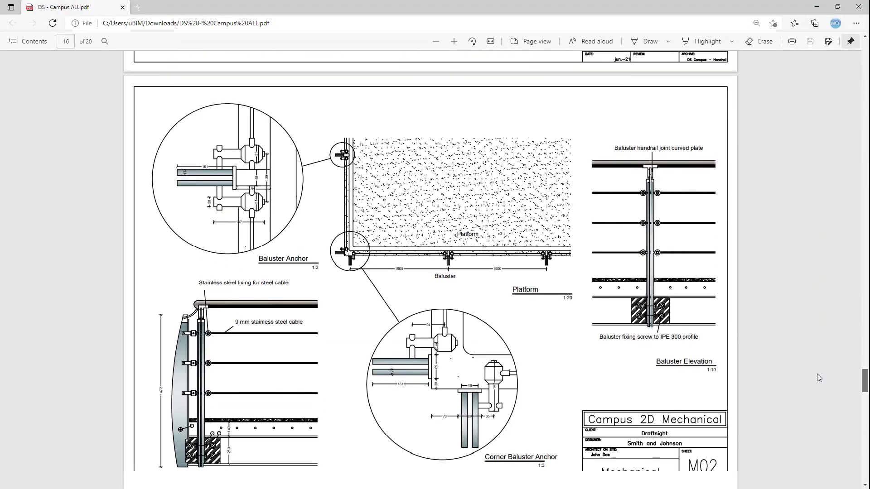
{"action": "scroll", "coordinate": [818, 389], "scroll_direction": "down", "scroll_amount": 15}
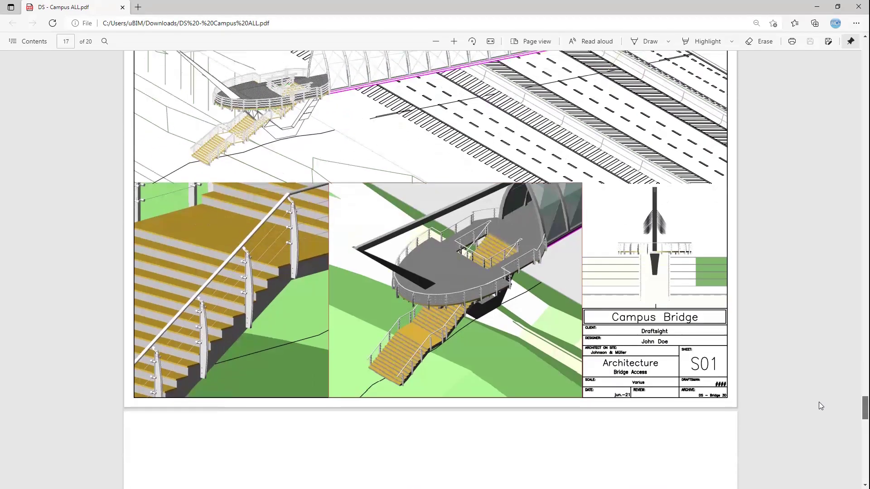
{"action": "scroll", "coordinate": [866, 423], "scroll_direction": "down", "scroll_amount": 10}
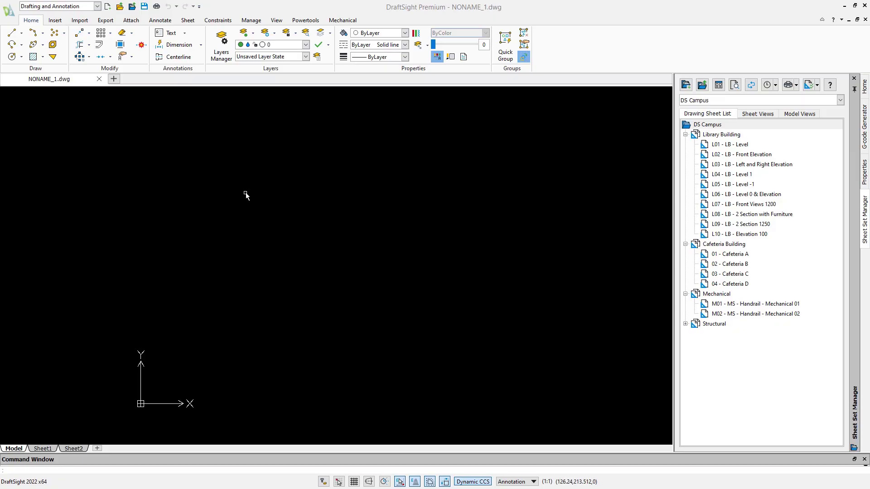
Step: Start a PDF import and load DS - Campus ALL.pdf from the DS Samples folder
{"action": "left_click", "coordinate": [80, 21]}
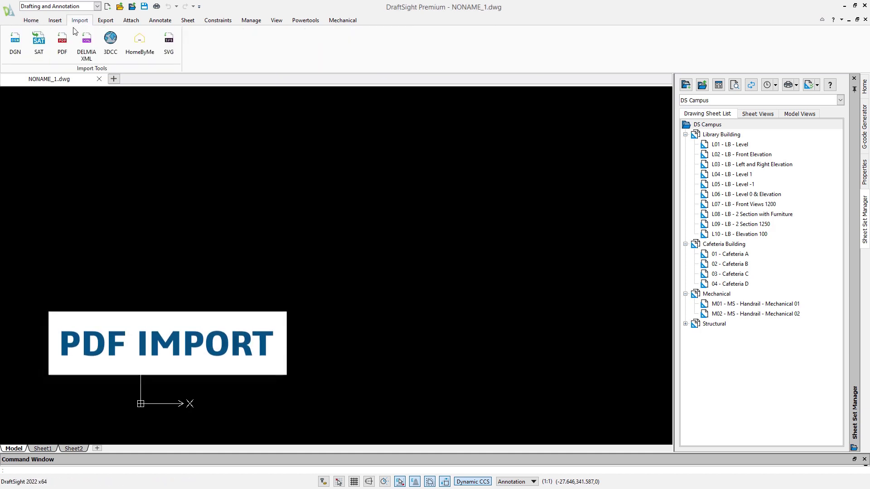
{"action": "left_click", "coordinate": [68, 40]}
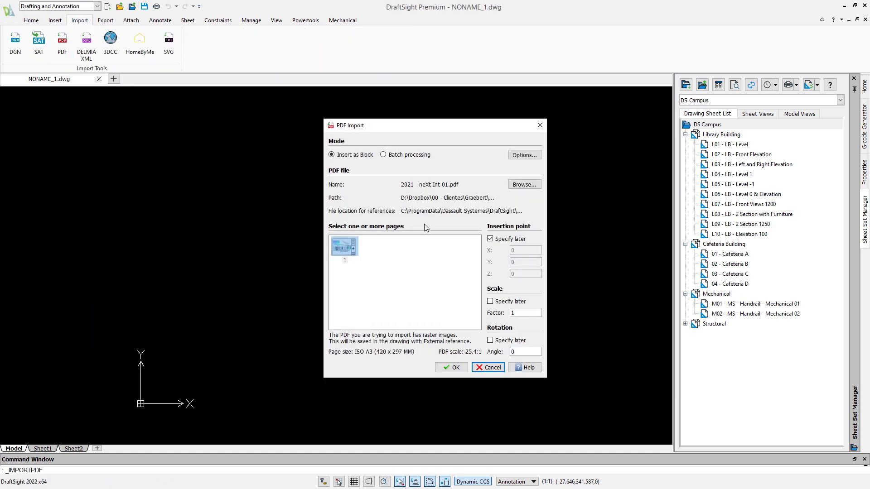
{"action": "left_click", "coordinate": [524, 185]}
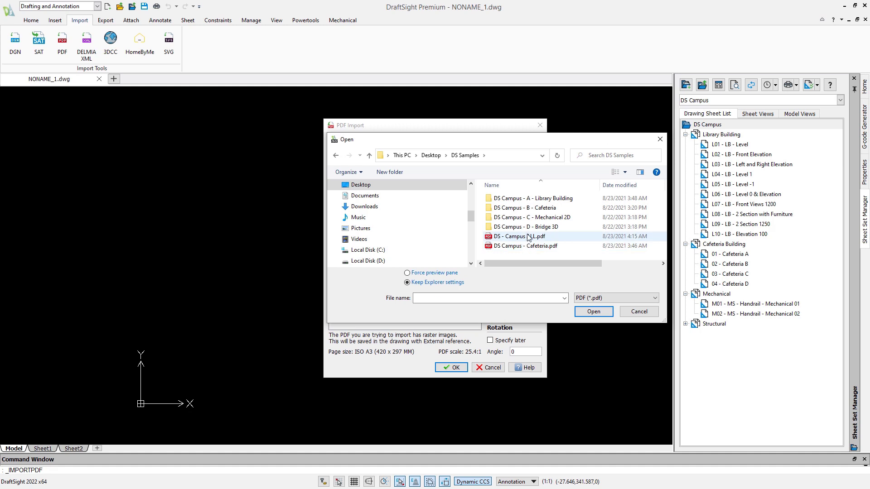
{"action": "left_click", "coordinate": [521, 237]}
{"action": "left_click", "coordinate": [601, 311]}
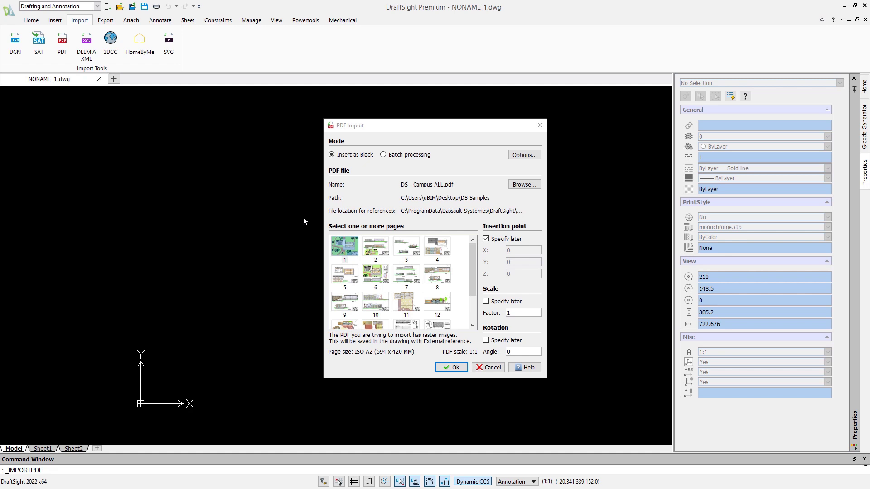
Step: Import pages 3 and 4 of DS - Campus ALL.pdf as a block after reviewing the options
{"action": "left_click", "coordinate": [406, 249]}
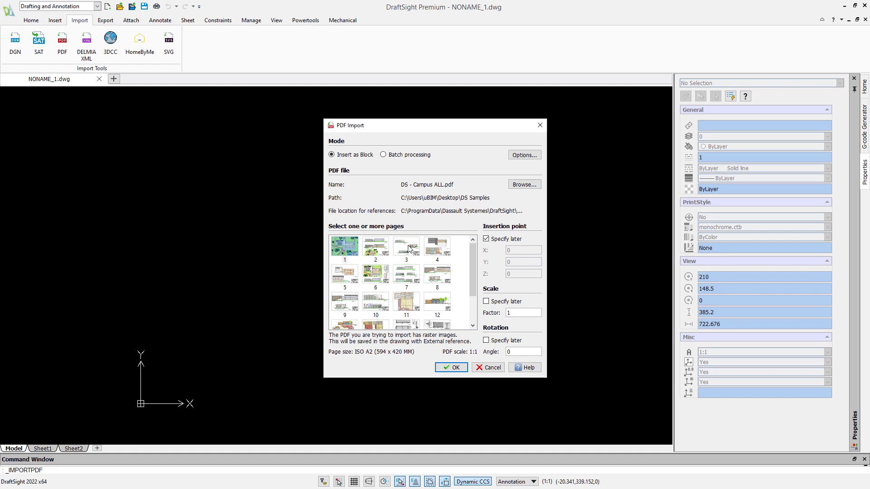
{"action": "left_click", "coordinate": [403, 272], "text": "shift"}
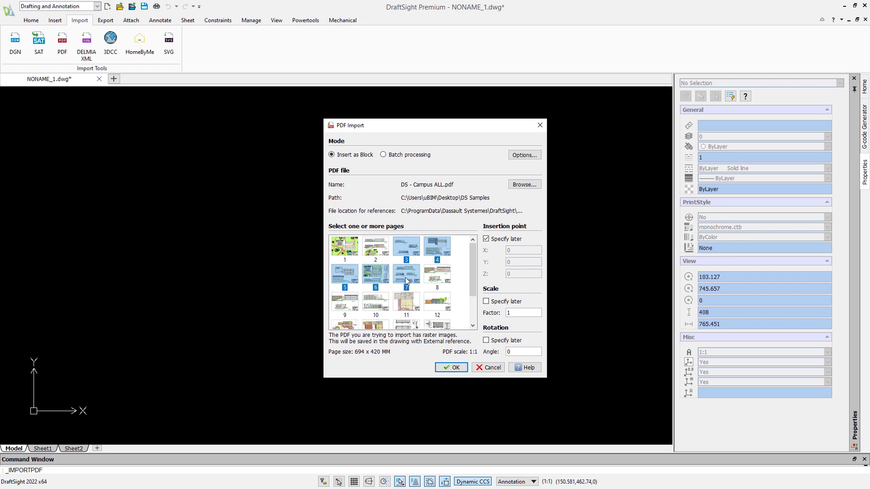
{"action": "left_click", "coordinate": [407, 155]}
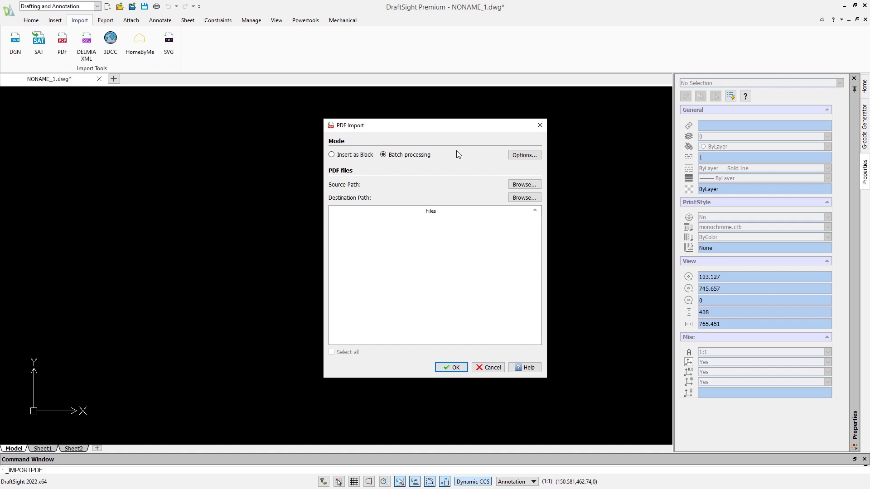
{"action": "left_click", "coordinate": [524, 155]}
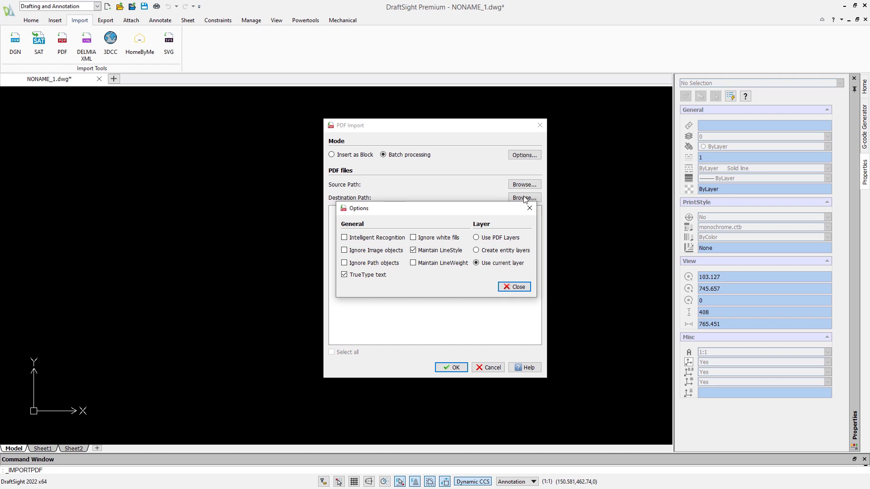
{"action": "left_click", "coordinate": [514, 287]}
{"action": "left_click", "coordinate": [332, 155]}
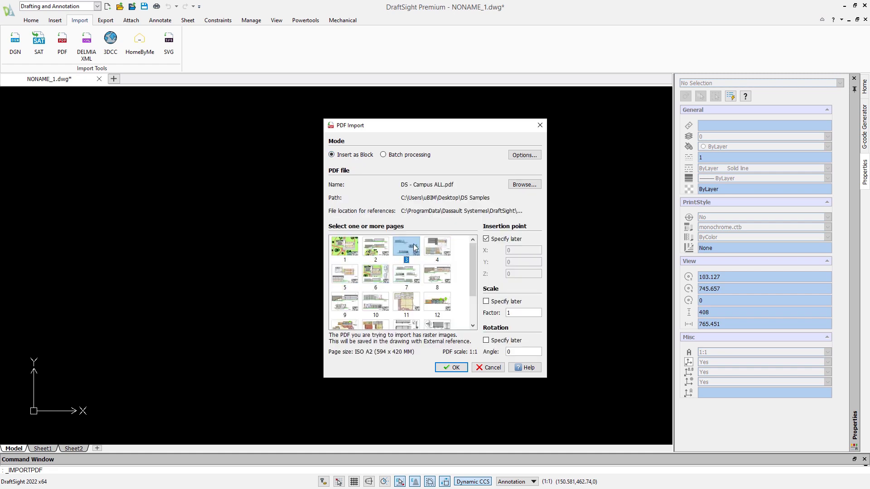
{"action": "left_click_drag", "start_coordinate": [414, 243], "coordinate": [436, 249]}
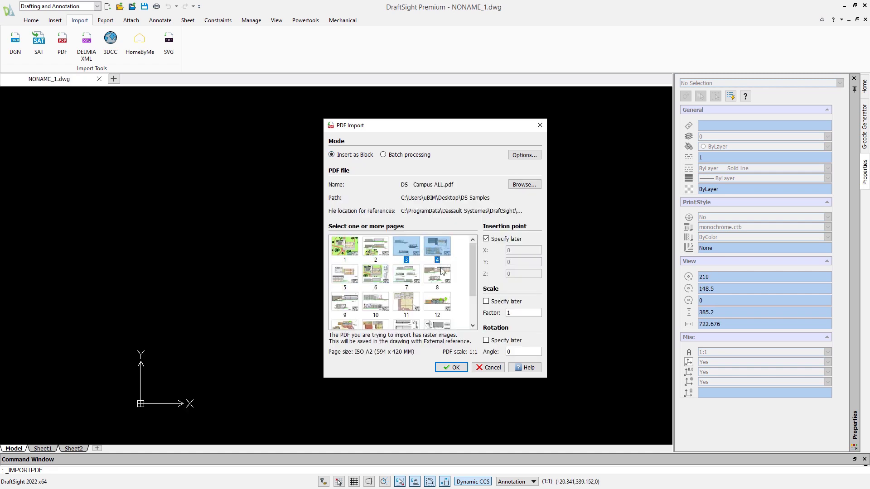
{"action": "left_click", "coordinate": [453, 370]}
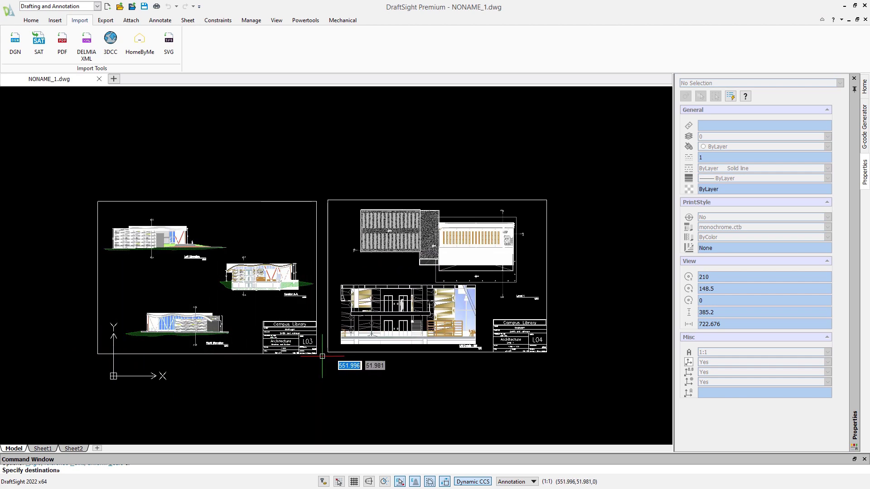
Step: Place the imported L03/L04 sheet block in the drawing and explode it
{"action": "left_click", "coordinate": [336, 357]}
{"action": "scroll", "coordinate": [538, 285], "scroll_direction": "up", "scroll_amount": 3}
{"action": "left_click", "coordinate": [623, 312]}
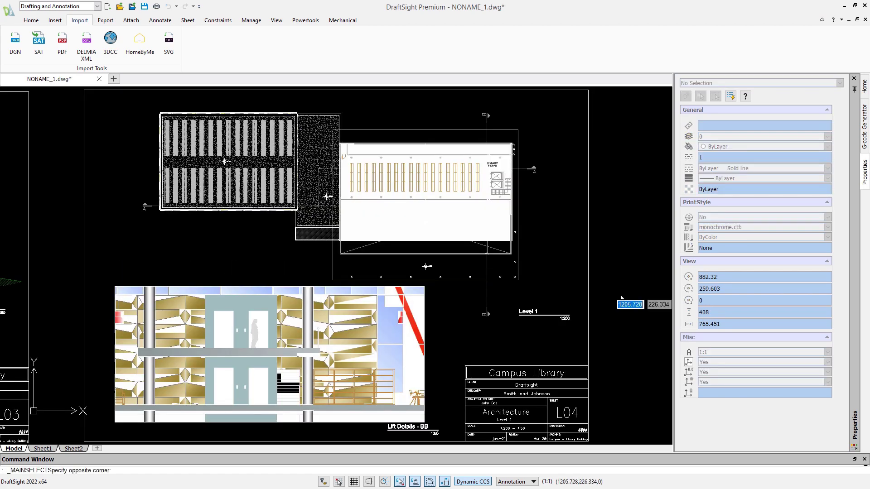
{"action": "left_click", "coordinate": [384, 184]}
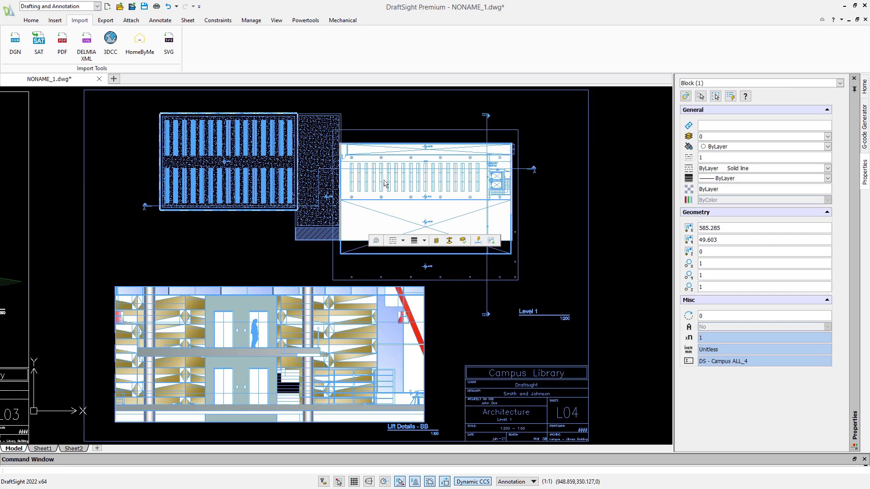
{"action": "left_click", "coordinate": [31, 20]}
{"action": "left_click", "coordinate": [120, 44]}
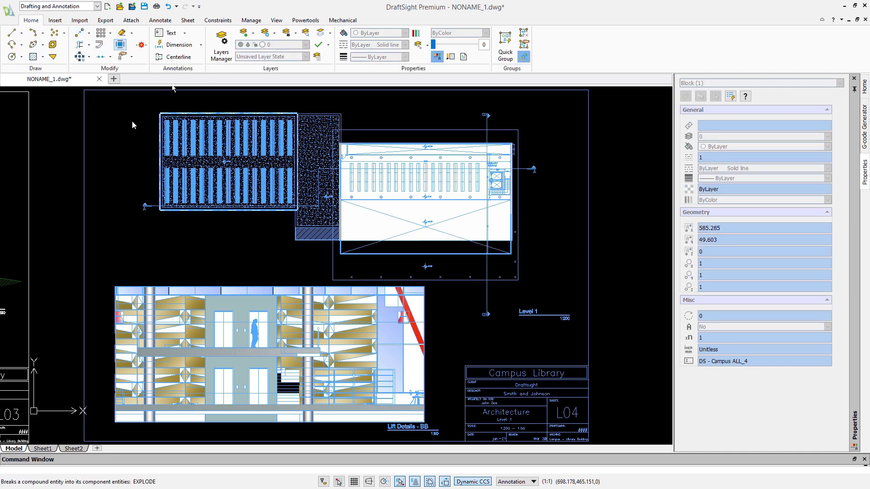
Step: Explode the Left Elevation drawing on the L03 sheet into separate entities
{"action": "middle_click_drag", "start_coordinate": [335, 221], "coordinate": [589, 220]}
{"action": "scroll", "coordinate": [589, 220], "scroll_direction": "down", "scroll_amount": 2}
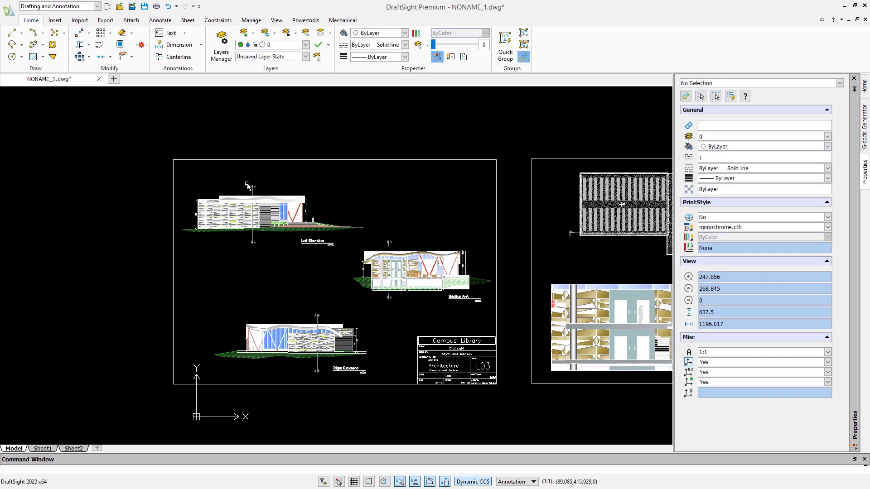
{"action": "scroll", "coordinate": [247, 184], "scroll_direction": "up", "scroll_amount": 5}
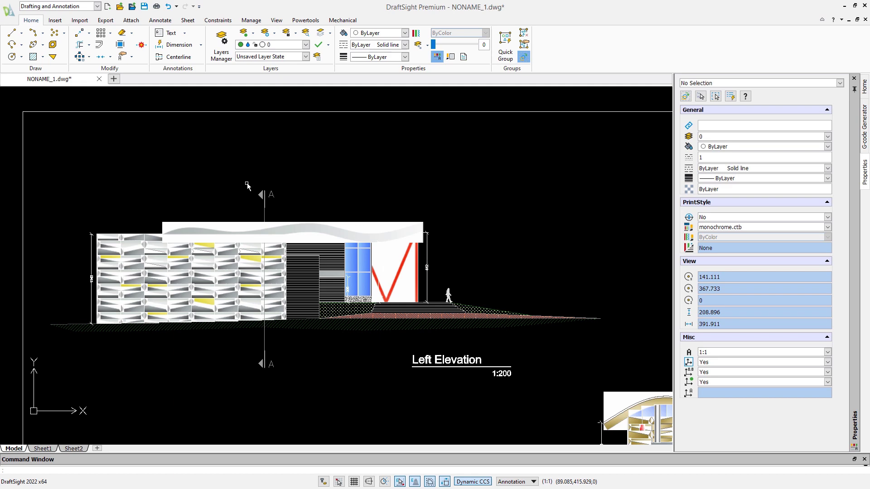
{"action": "left_click", "coordinate": [120, 44]}
{"action": "left_click", "coordinate": [92, 240]}
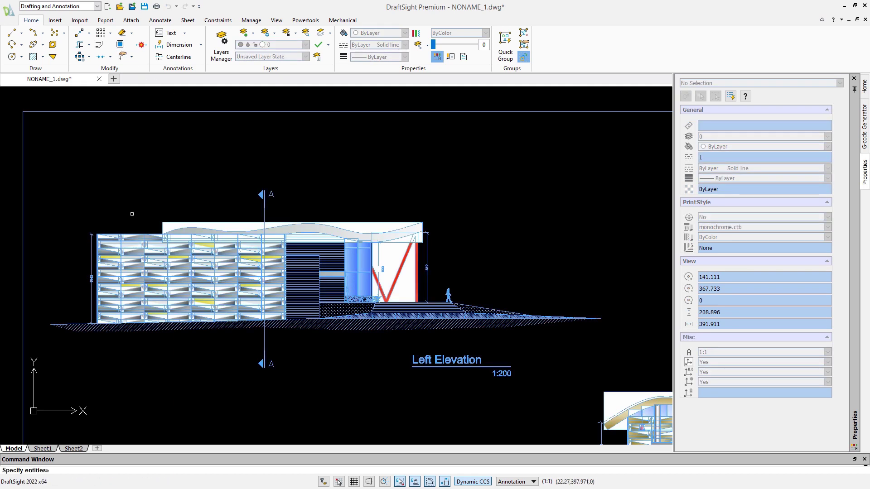
{"action": "key", "text": "Return"}
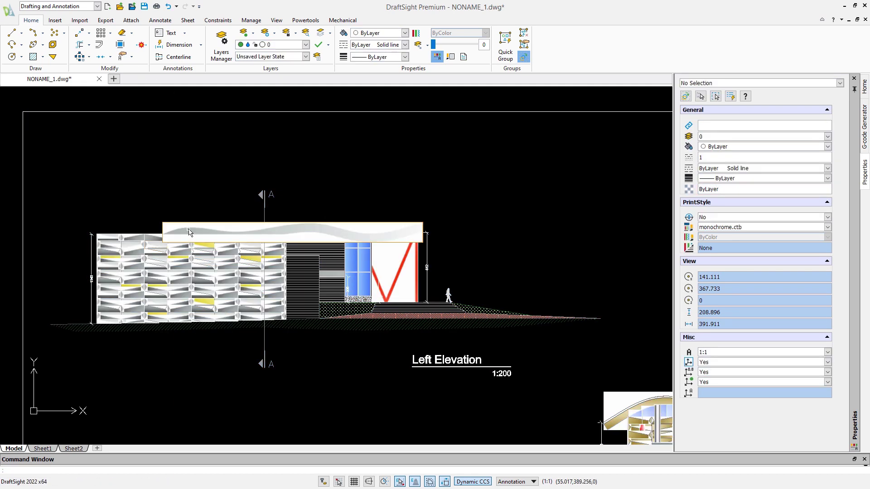
Step: Delete the Left Elevation's roof, red V and narrow blue window images
{"action": "left_click", "coordinate": [199, 227]}
{"action": "key", "text": "Escape"}
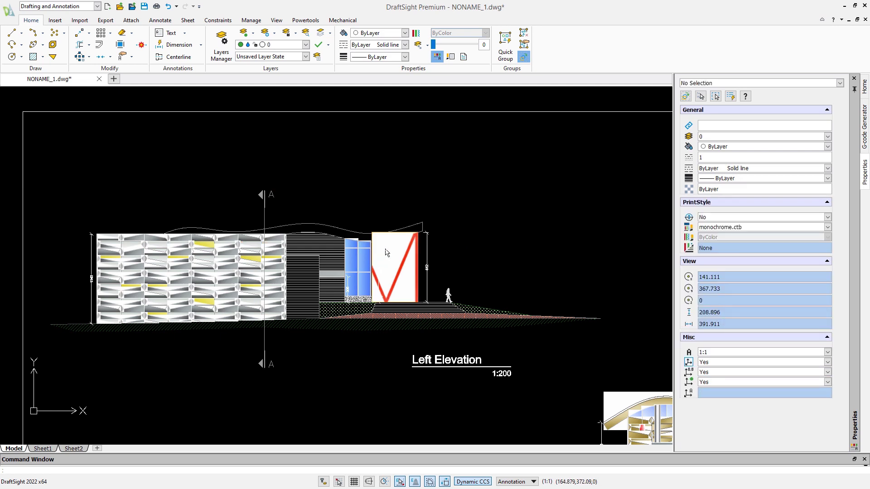
{"action": "left_click", "coordinate": [406, 269]}
{"action": "key", "text": "Escape"}
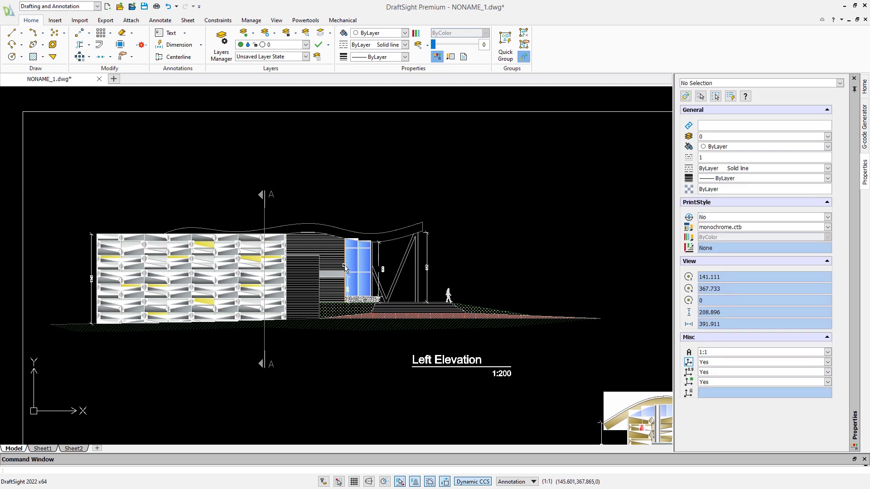
{"action": "left_click", "coordinate": [365, 263]}
{"action": "key", "text": "Delete"}
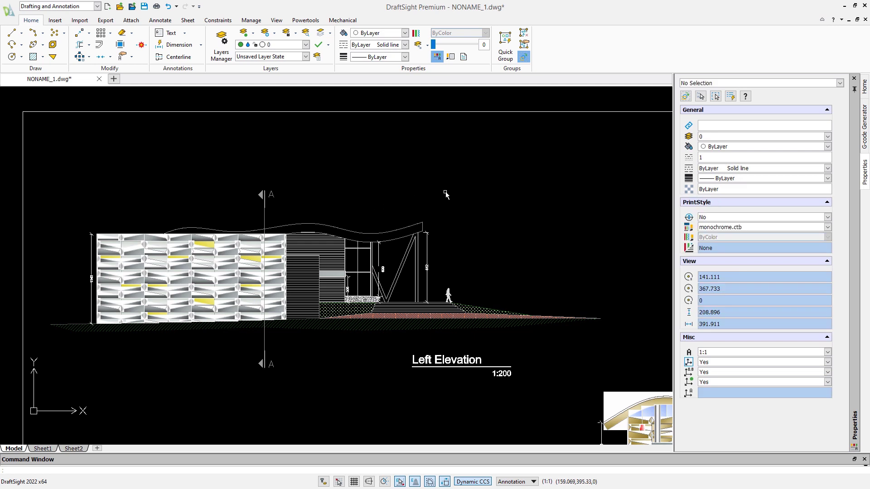